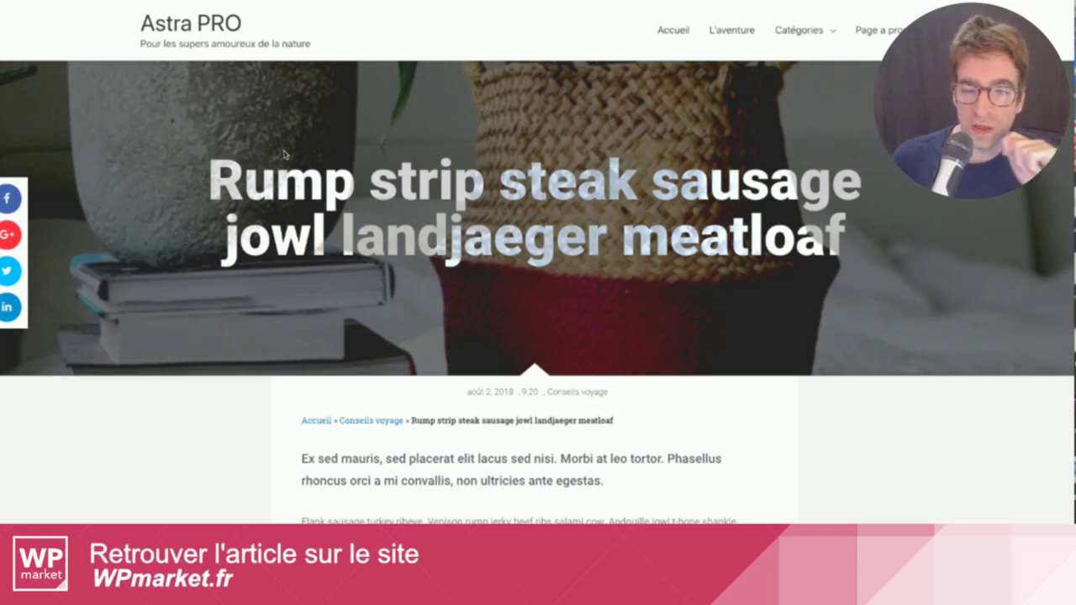
# Step: Examine the article page down to its footer and test the back-to-top button
pyautogui.scroll(-15, 214, 236)
pyautogui.scroll(-2, 214, 234)
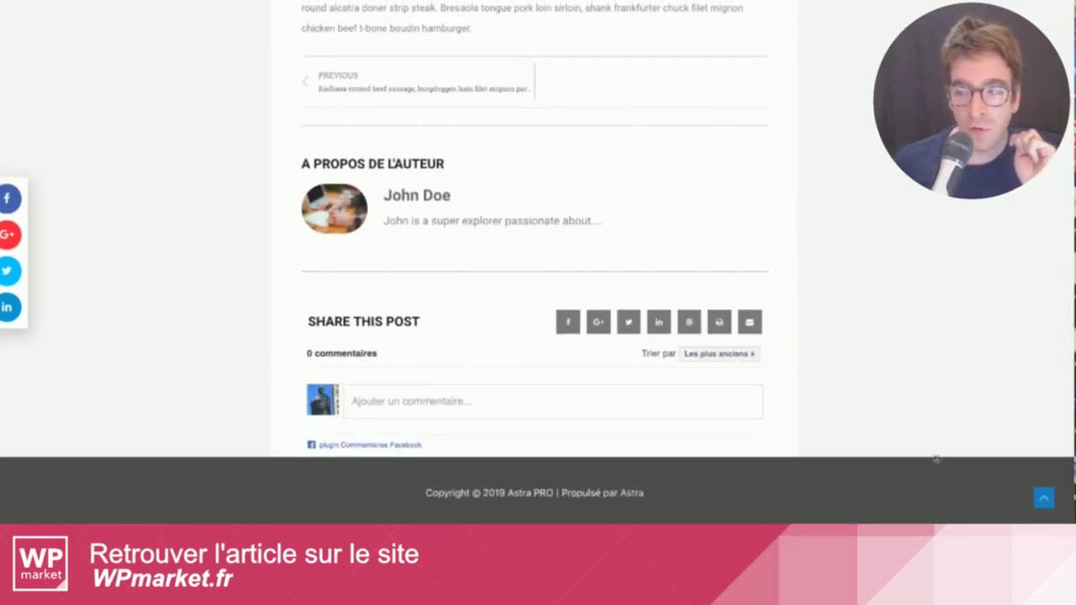
pyautogui.click(1042, 499)
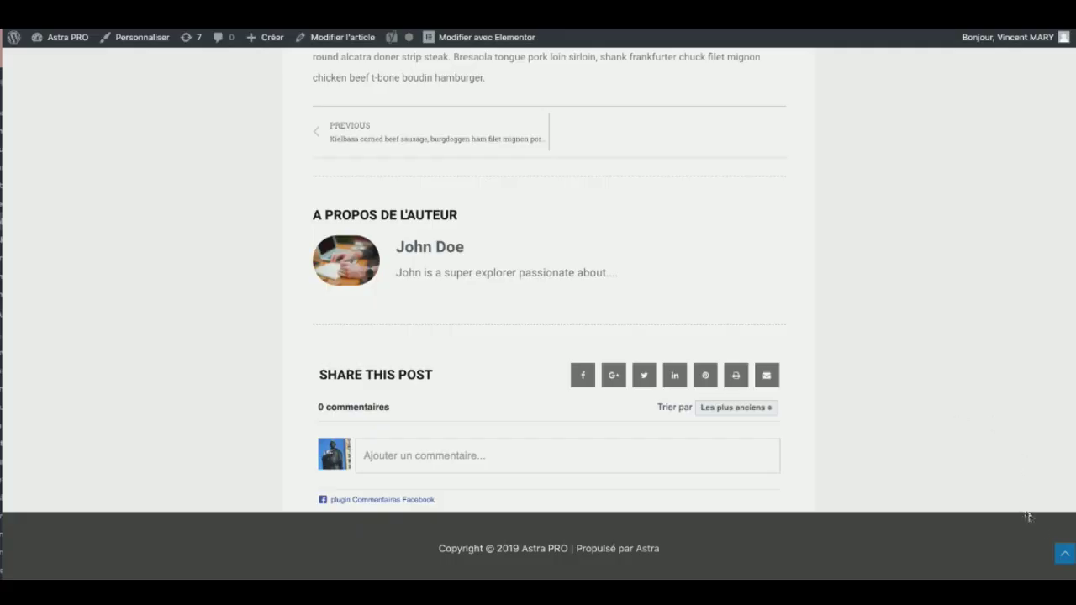
pyautogui.click(1064, 556)
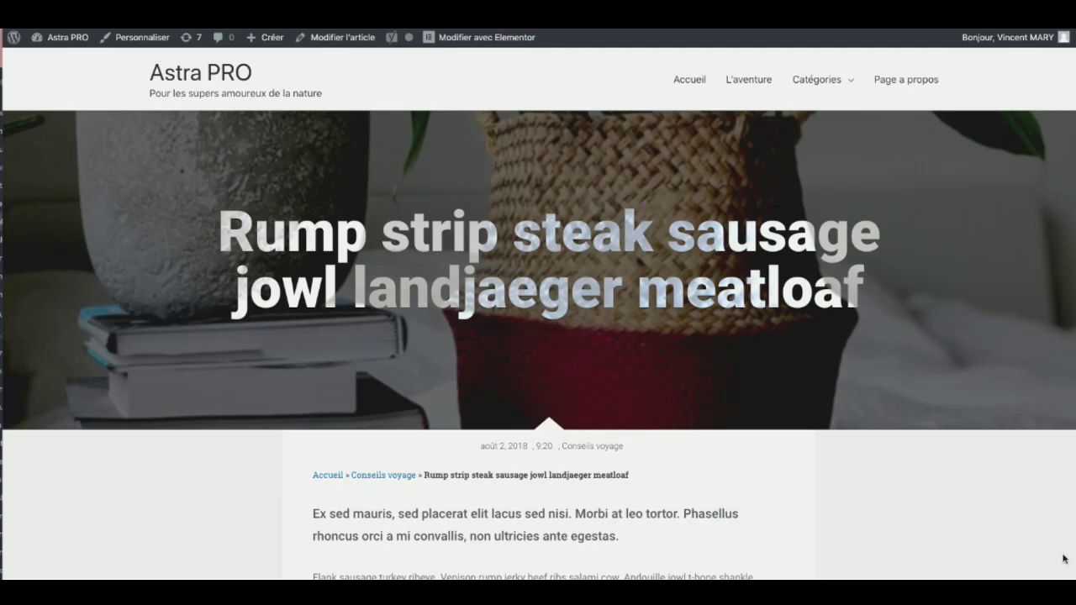
pyautogui.scroll(-20, 1064, 558)
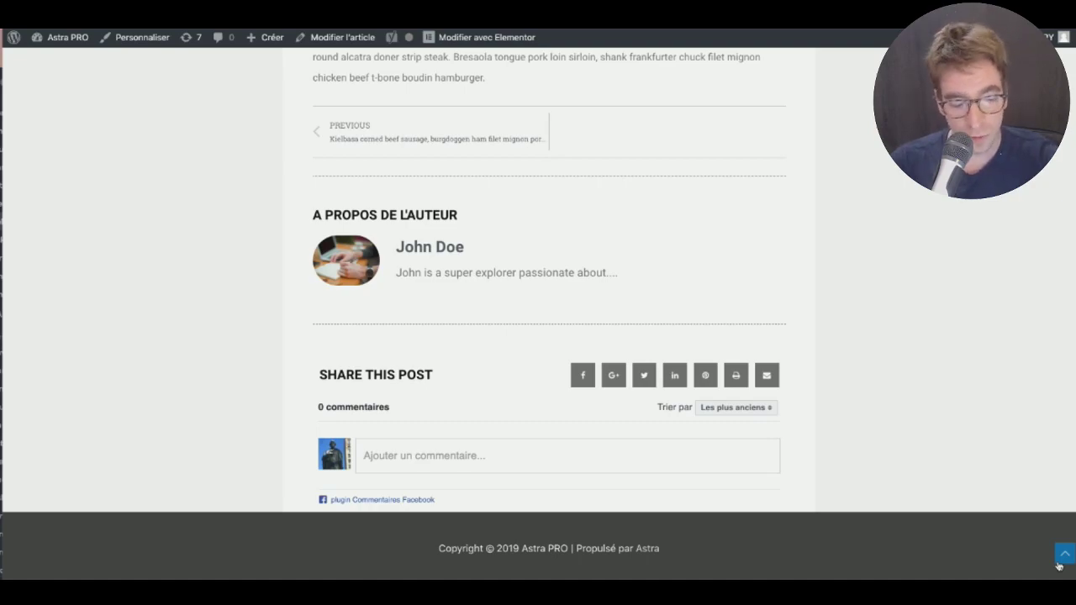
pyautogui.click(1058, 563)
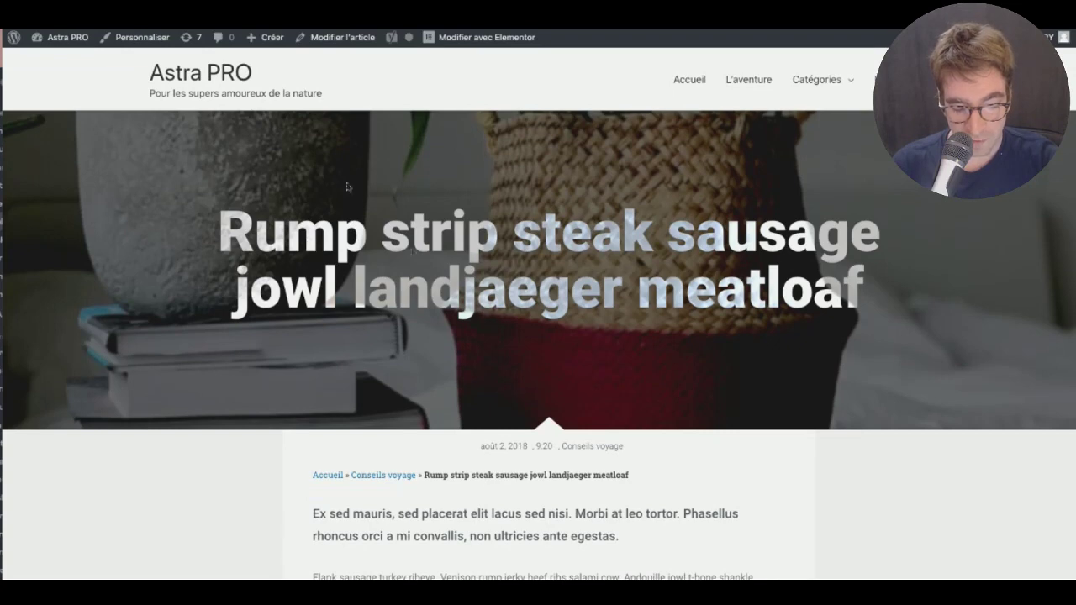
# Step: Go to the WordPress dashboard and open the Elementor theme builder (Constructeur de thème)
pyautogui.moveTo(83, 52)
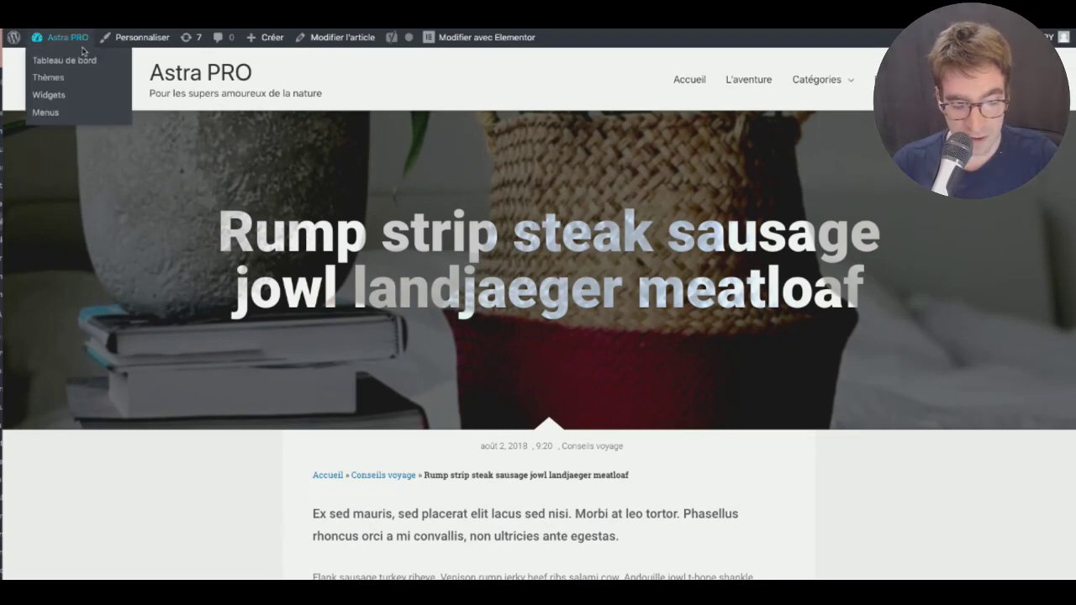
pyautogui.click(80, 63)
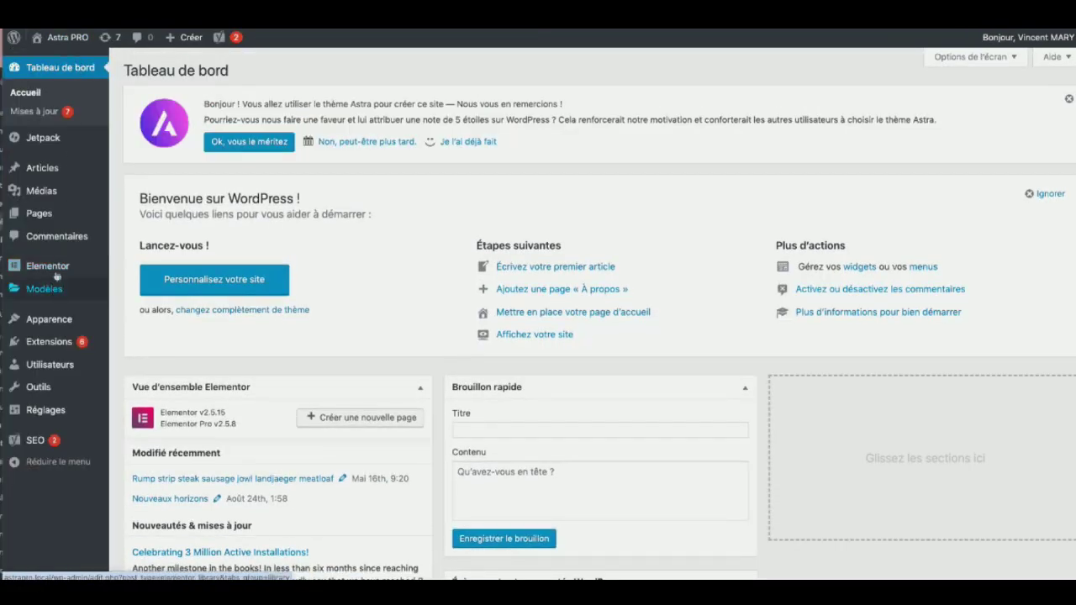
pyautogui.moveTo(56, 289)
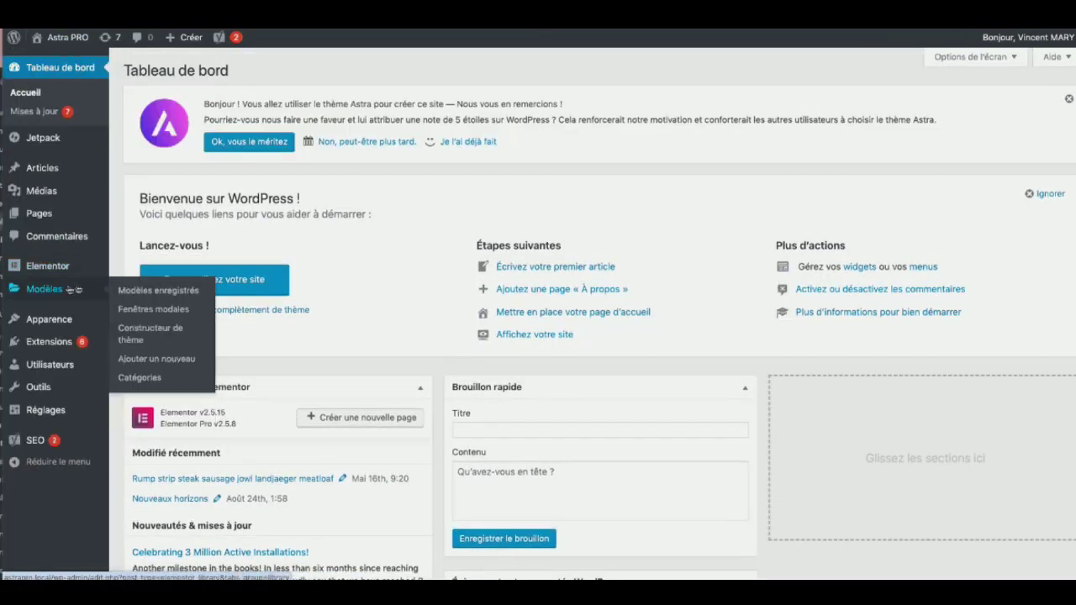
pyautogui.click(145, 333)
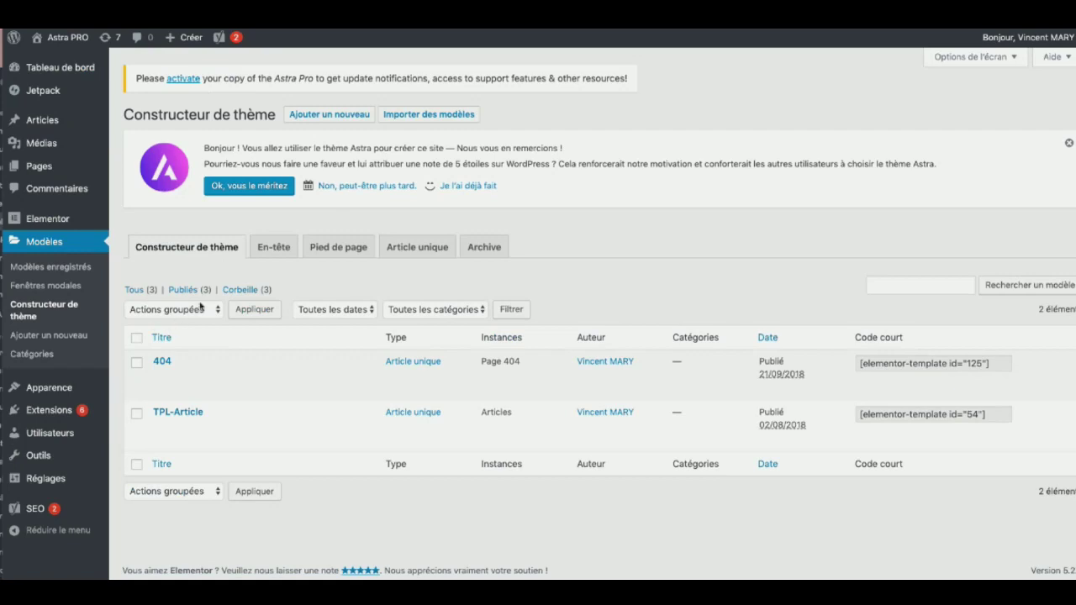
# Step: Create a new template of type En-tête named "En tête"
pyautogui.click(340, 119)
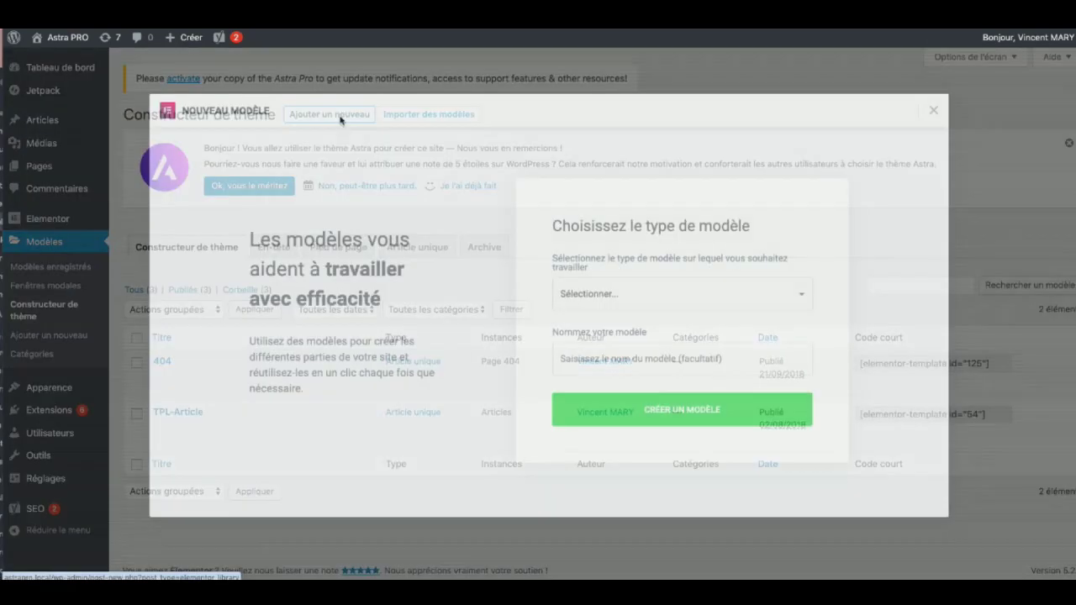
pyautogui.click(621, 297)
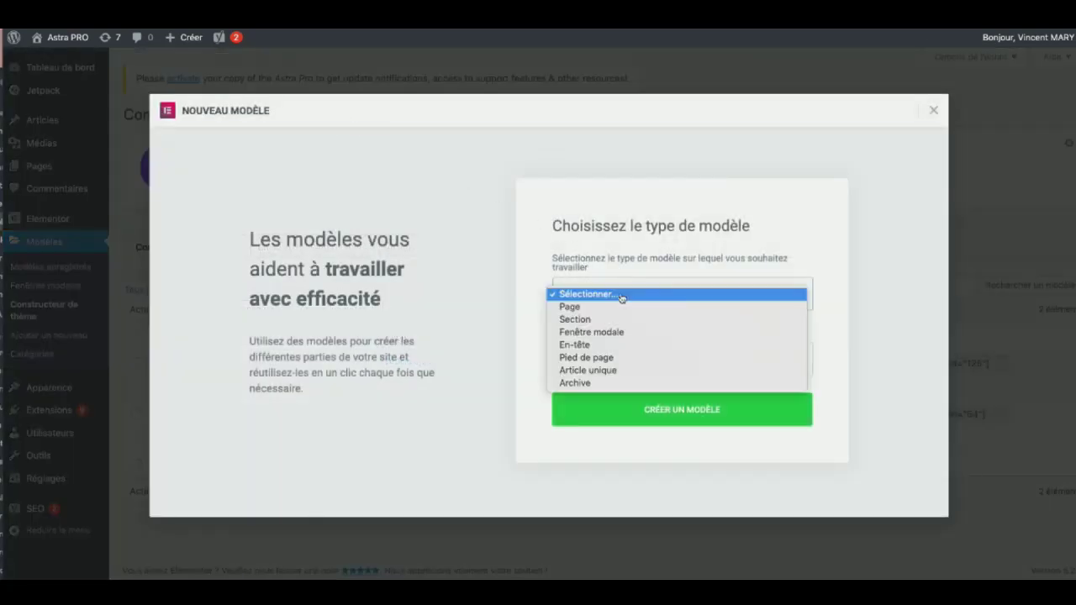
pyautogui.click(621, 346)
pyautogui.click(599, 358)
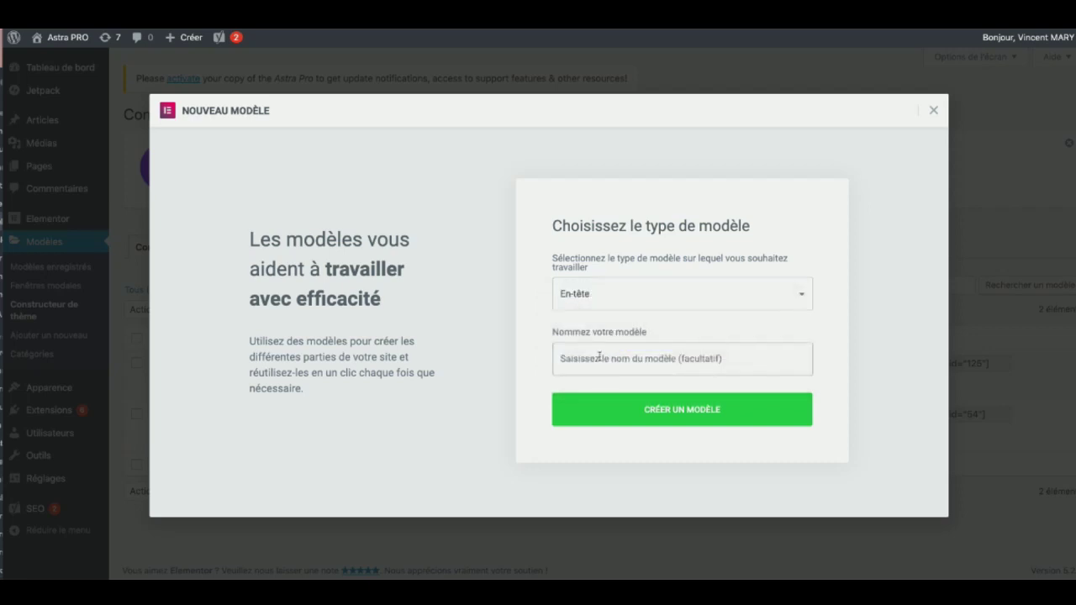
pyautogui.write('En')
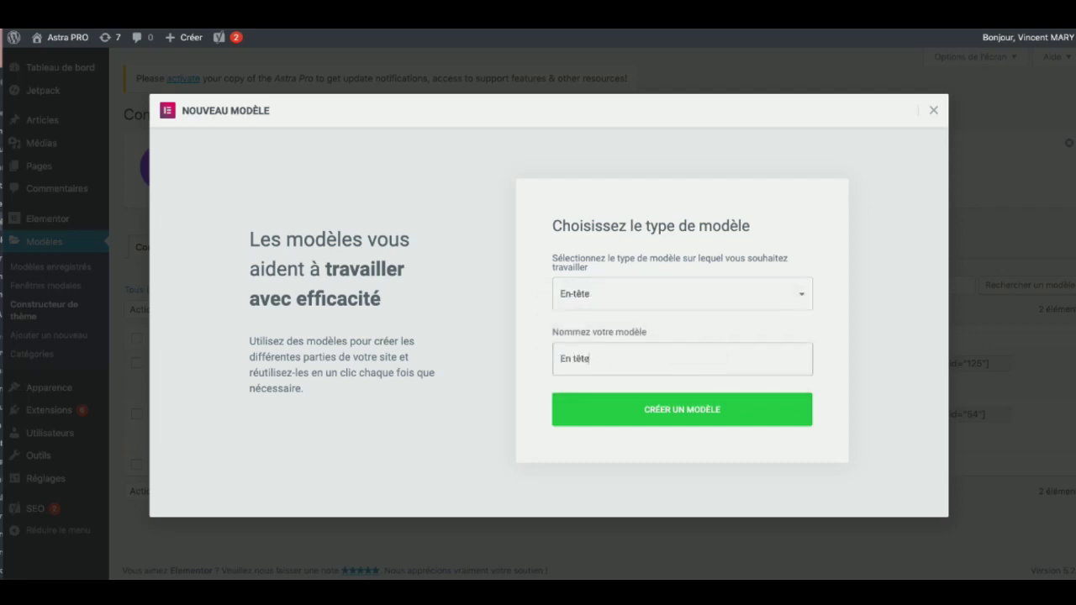
pyautogui.write(' tête')
pyautogui.click(659, 420)
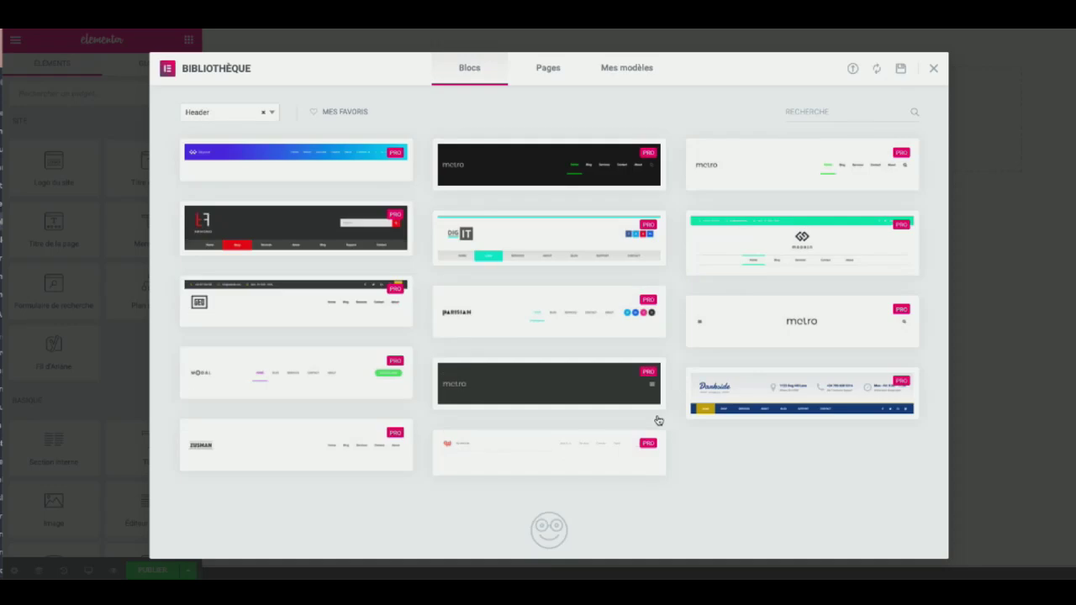
# Step: Insert the white Metro header block with logo, menu and search icon, and delete its site logo widget
pyautogui.moveTo(790, 189)
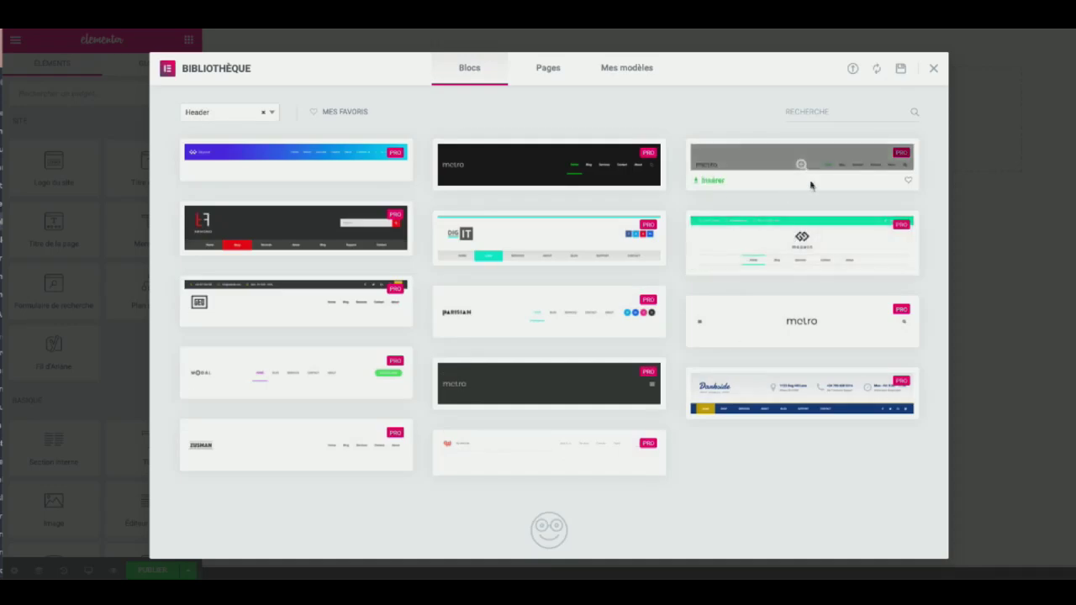
pyautogui.click(714, 184)
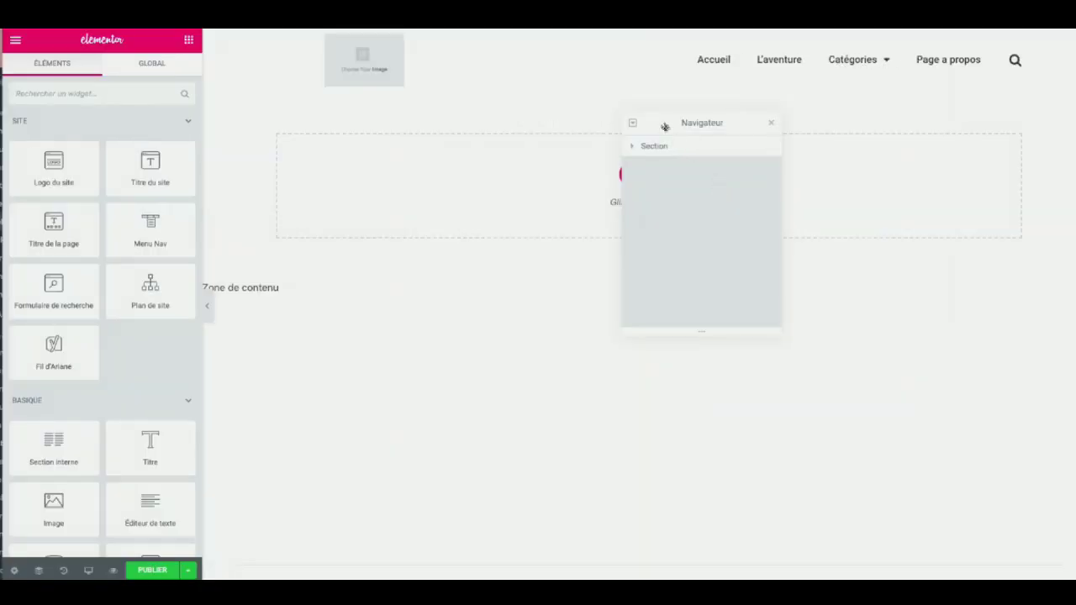
pyautogui.rightClick(420, 64)
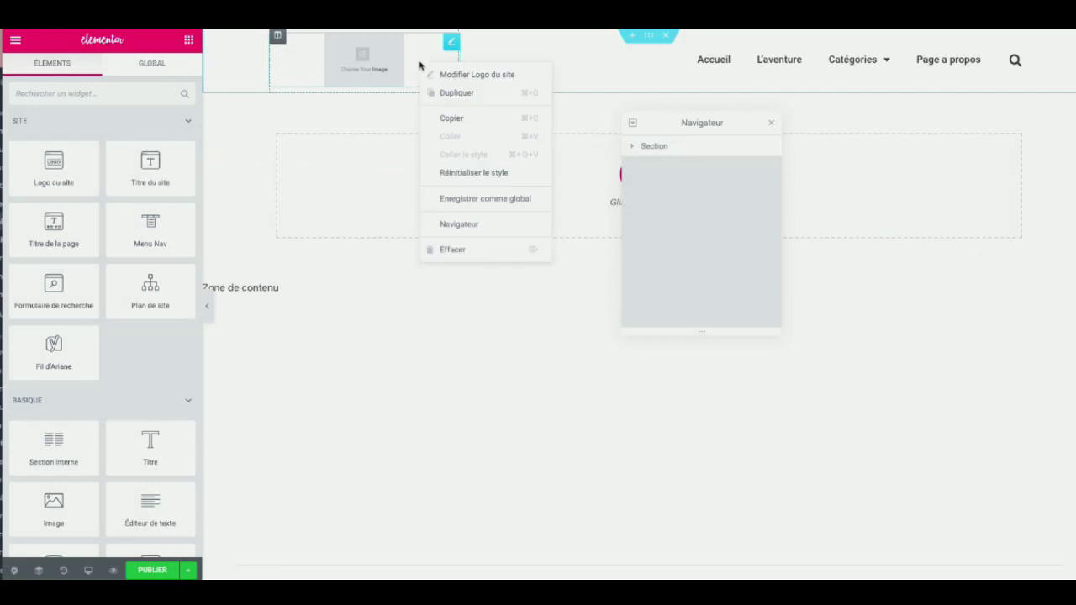
pyautogui.click(455, 249)
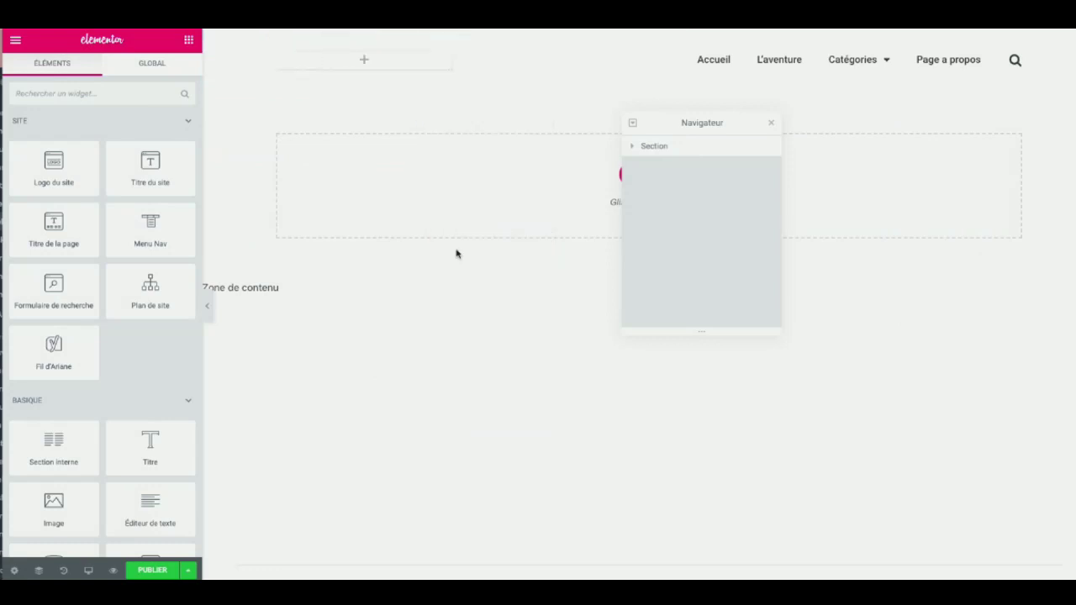
# Step: Find the Titre du site widget and place it in the header's empty first column
pyautogui.click(114, 93)
pyautogui.write('titre')
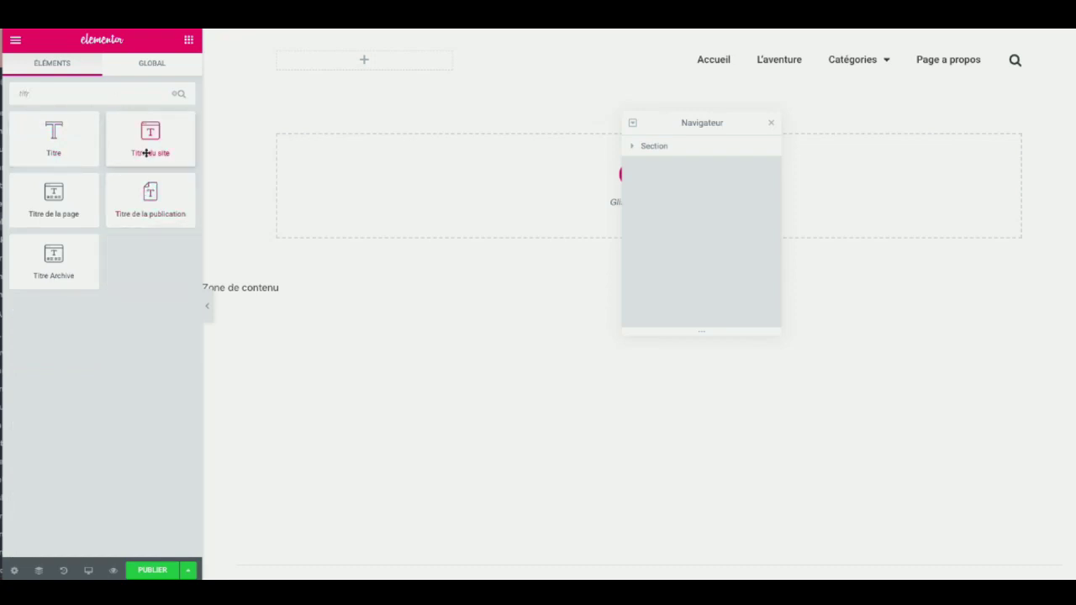
pyautogui.moveTo(144, 137); pyautogui.dragTo(375, 67)
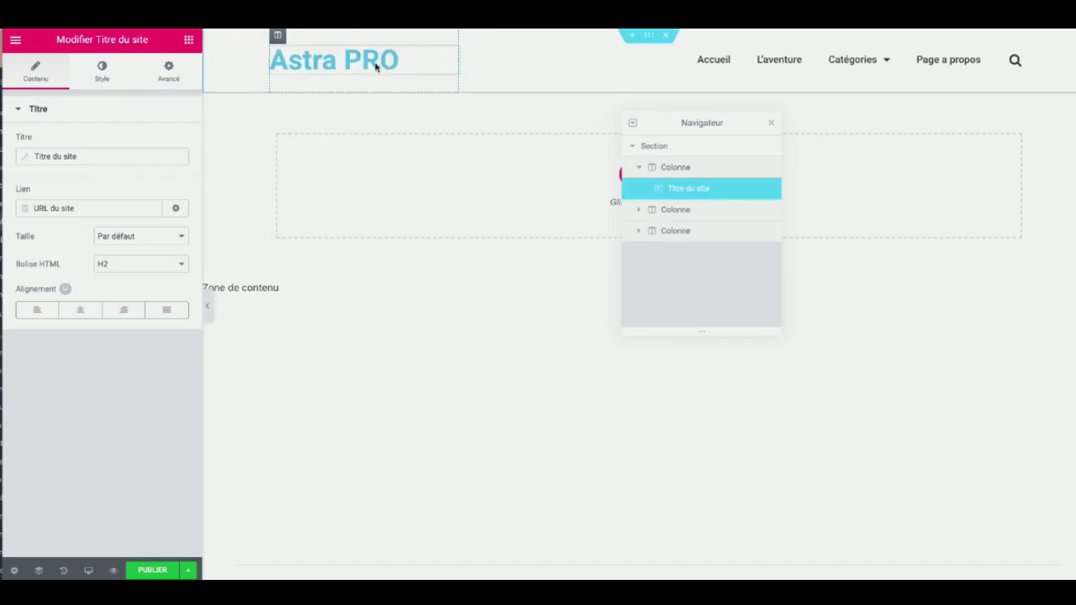
# Step: Set the site title's text colour to black and return to the widget list
pyautogui.click(113, 78)
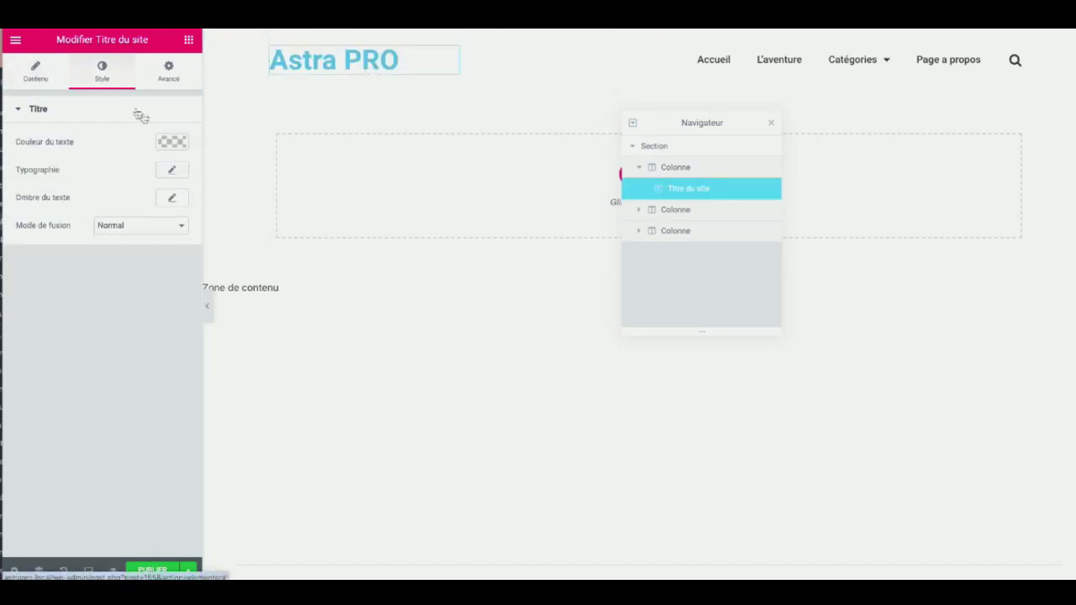
pyautogui.click(179, 145)
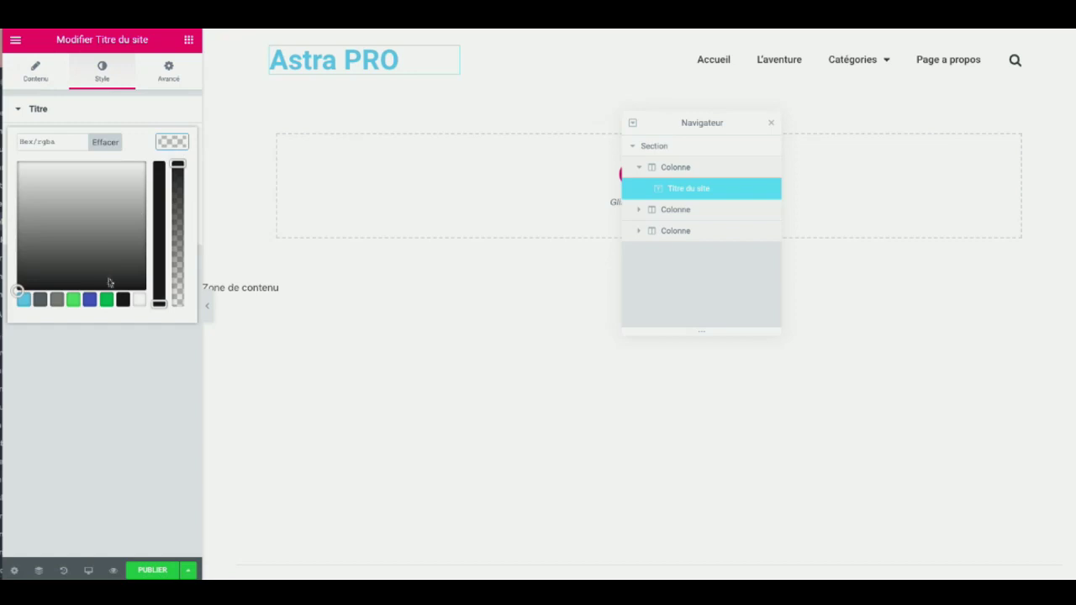
pyautogui.click(125, 301)
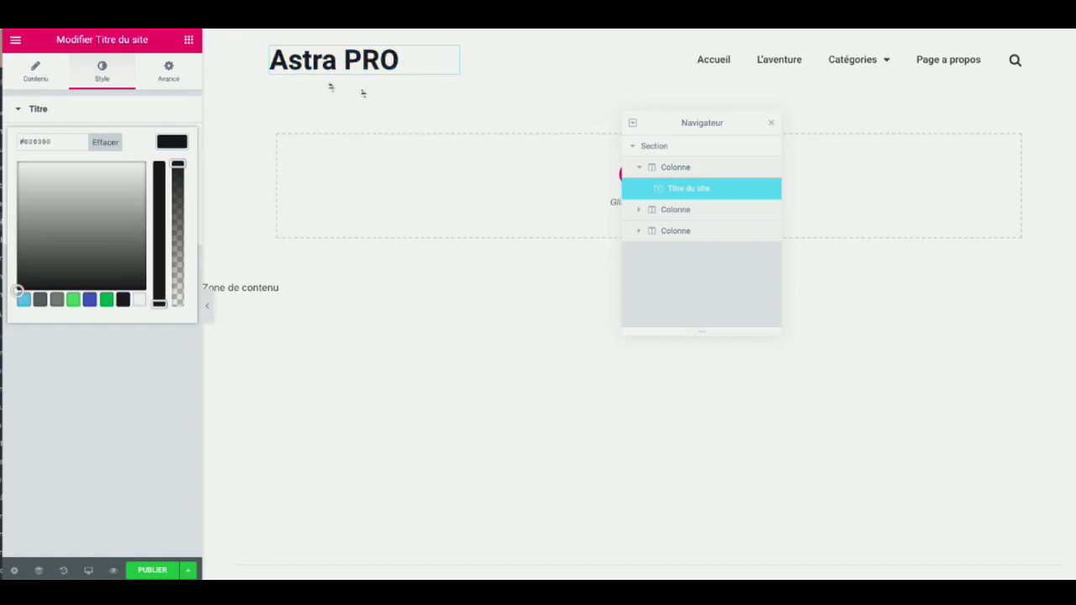
pyautogui.click(188, 42)
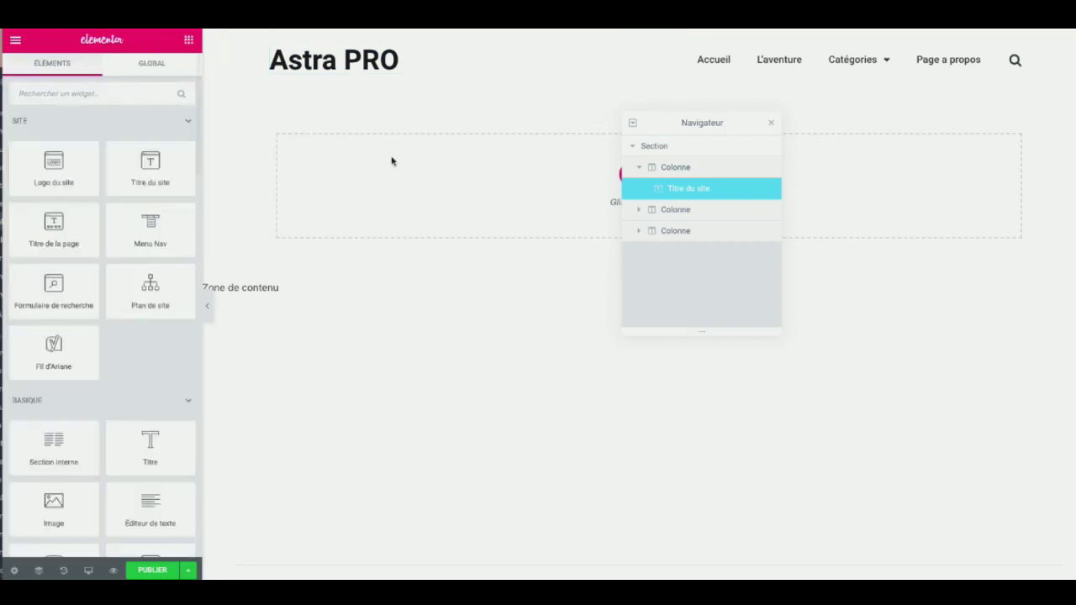
# Step: Move the Navigator clear of the add-section area and add a single-column section below the header
pyautogui.moveTo(718, 119); pyautogui.dragTo(728, 243)
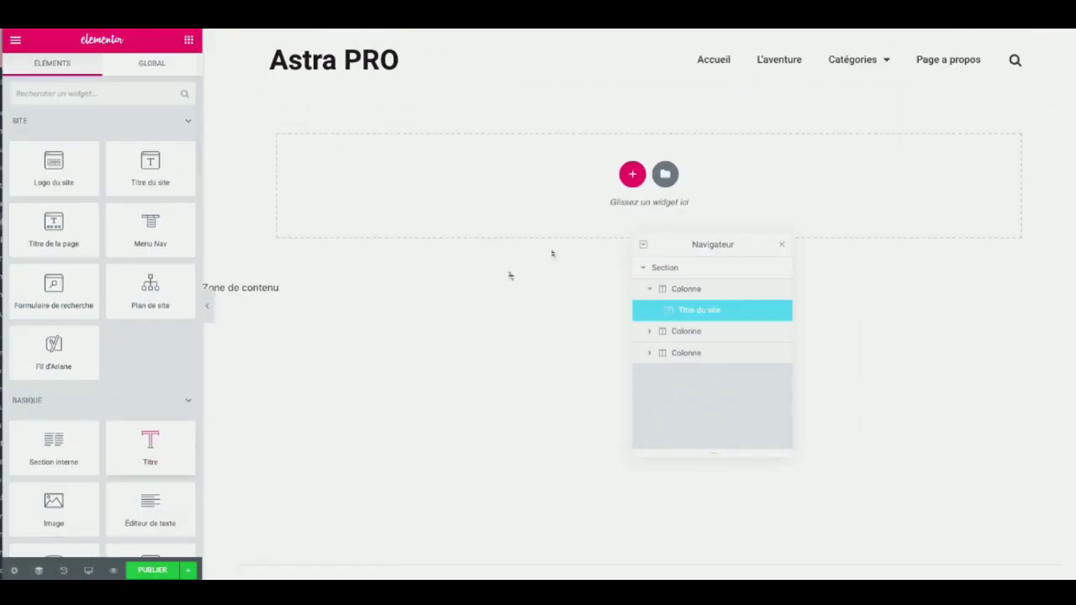
pyautogui.click(632, 175)
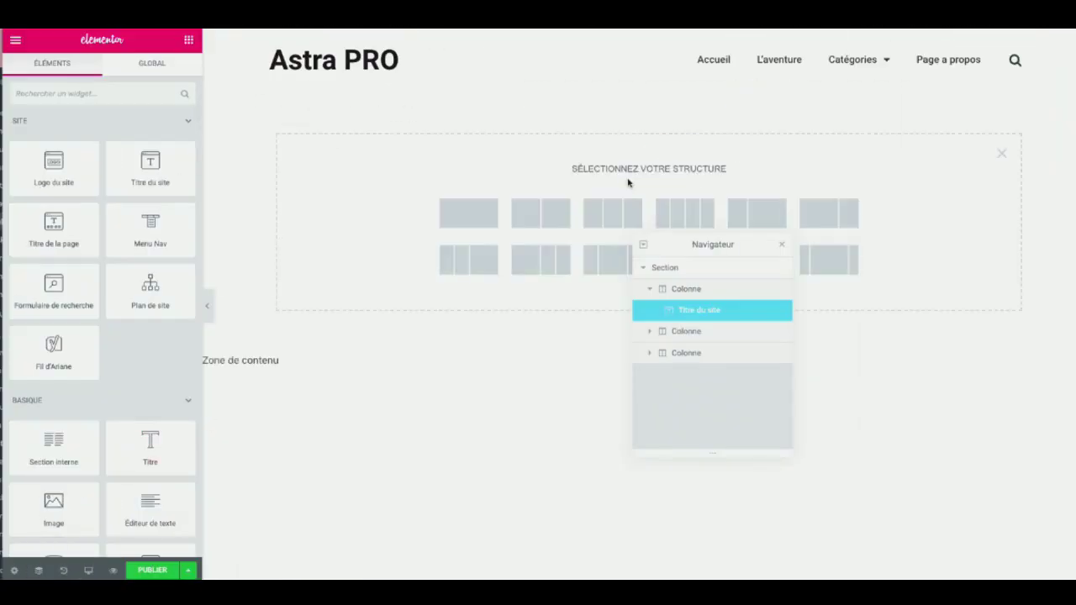
pyautogui.click(460, 221)
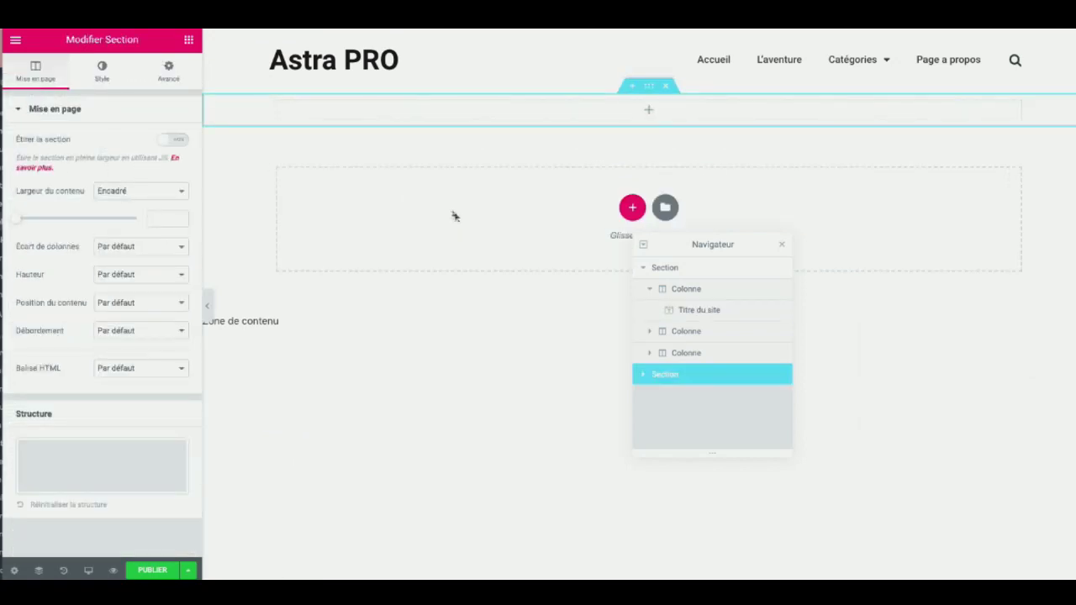
# Step: Search the widgets for "ancre" and place the Ancre de menu widget in the new section
pyautogui.click(188, 40)
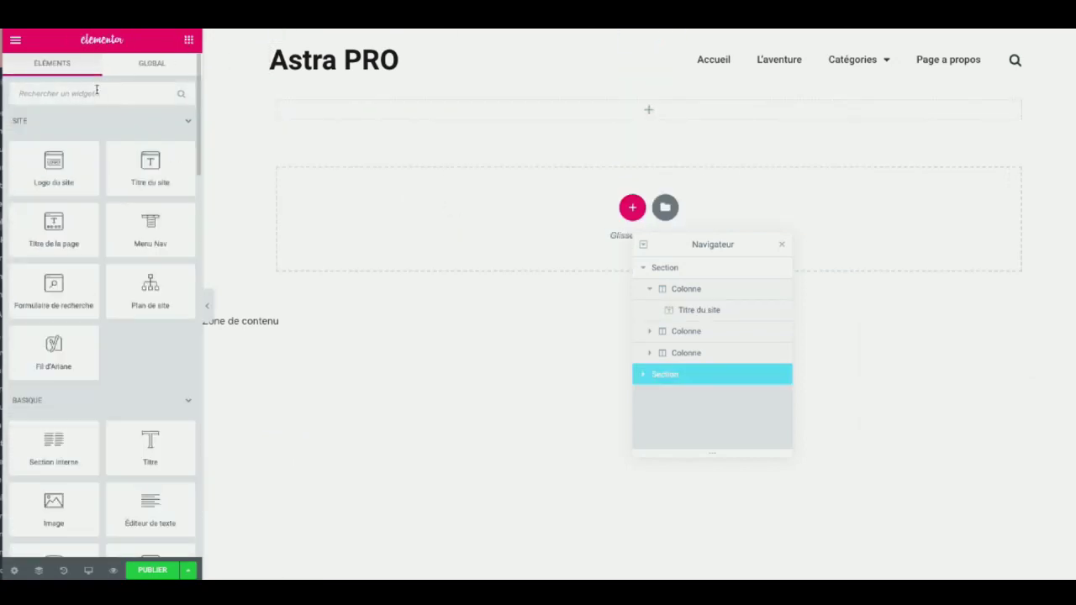
pyautogui.write('ancre')
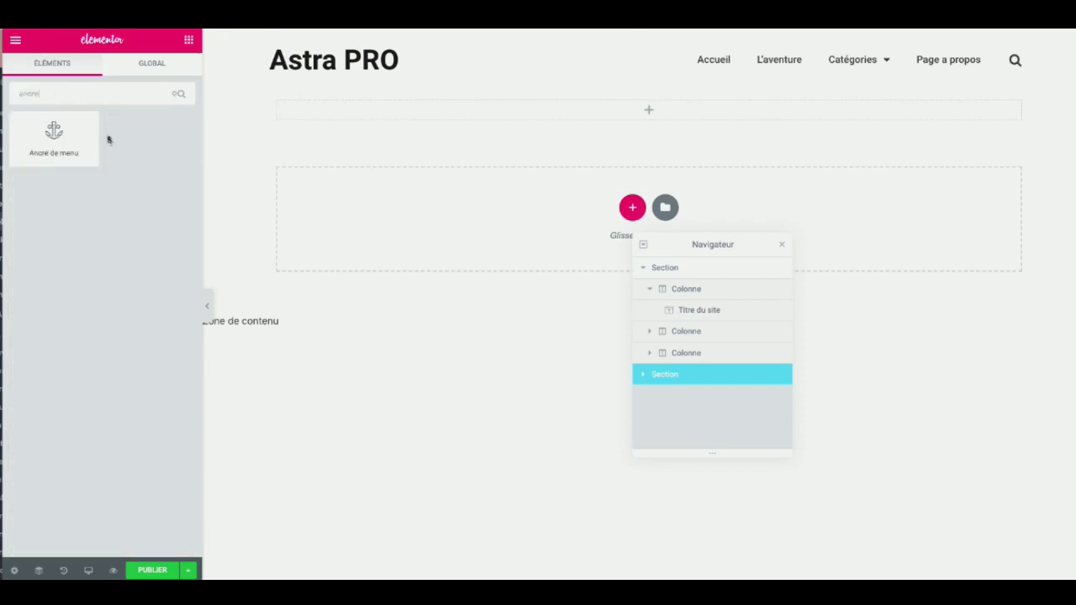
pyautogui.moveTo(70, 141); pyautogui.dragTo(395, 108)
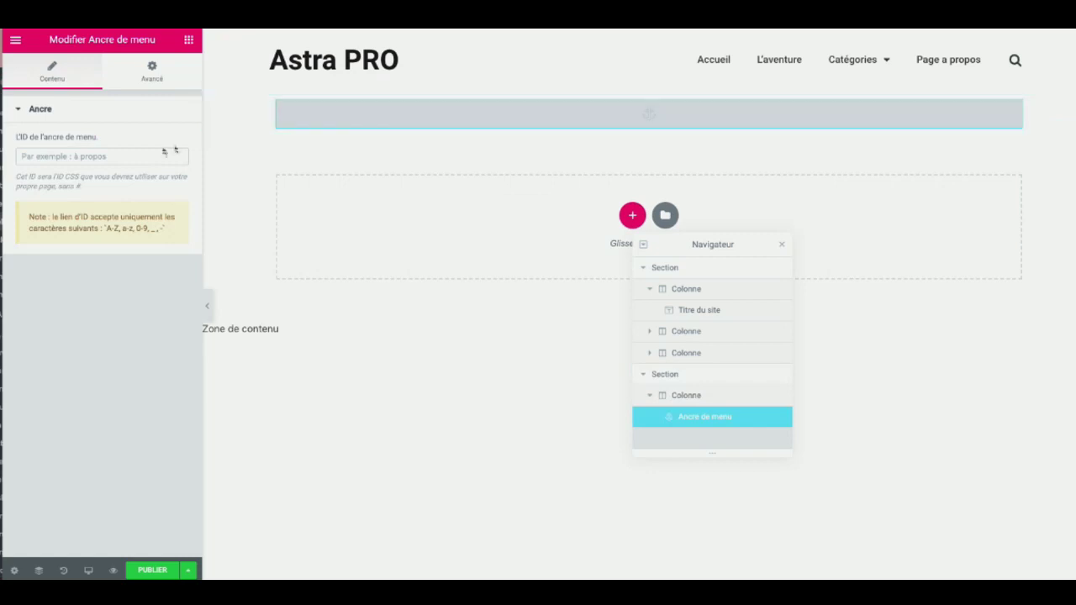
# Step: Set the menu anchor's ID to TOP, without a # sign
pyautogui.click(91, 156)
pyautogui.write('TOP')
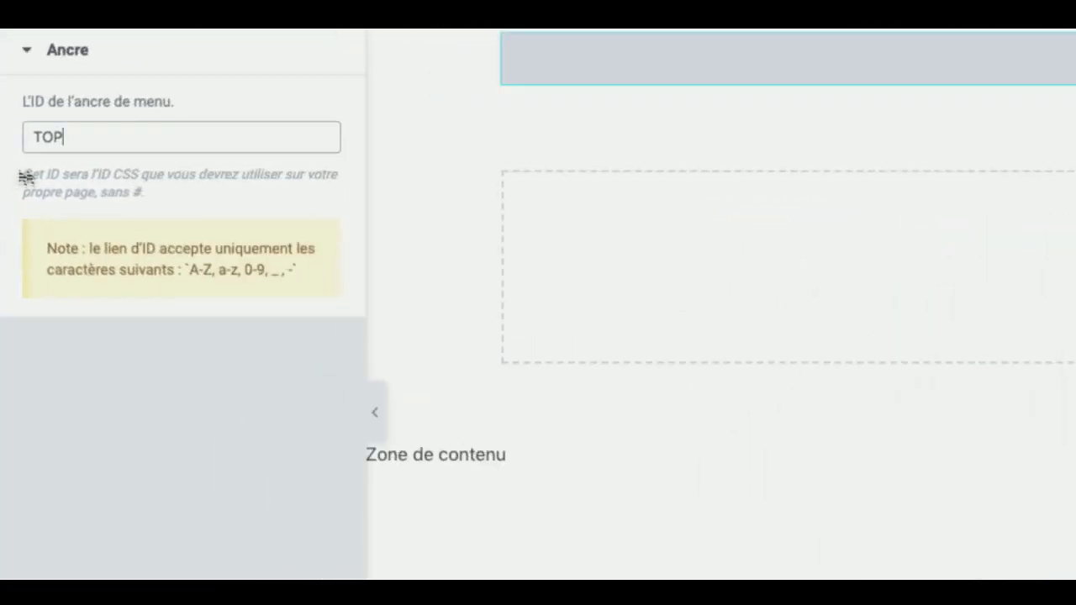
pyautogui.doubleClick(140, 193)
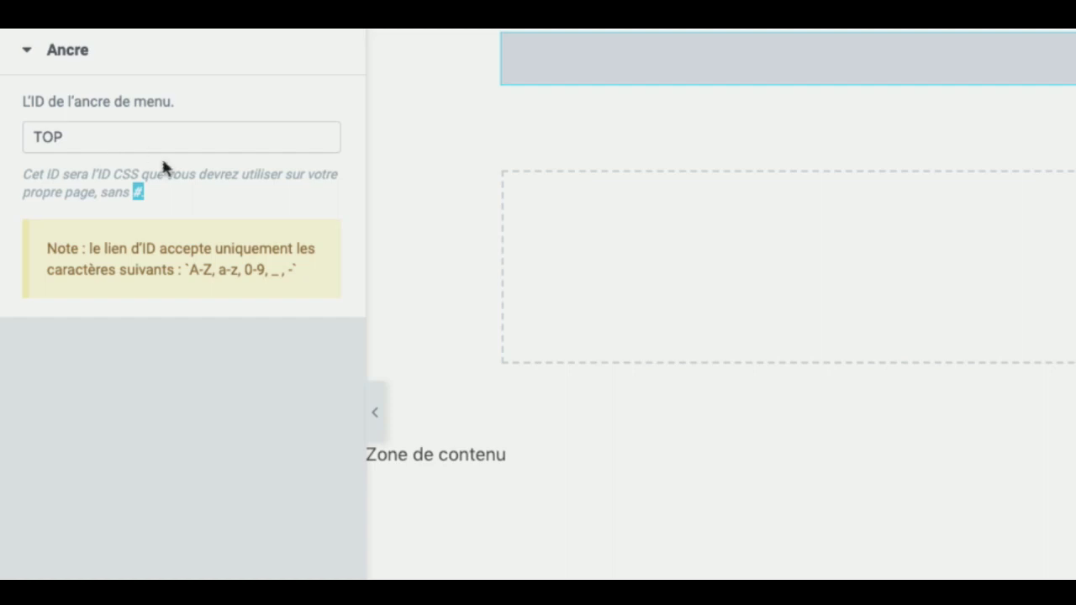
pyautogui.click(64, 138)
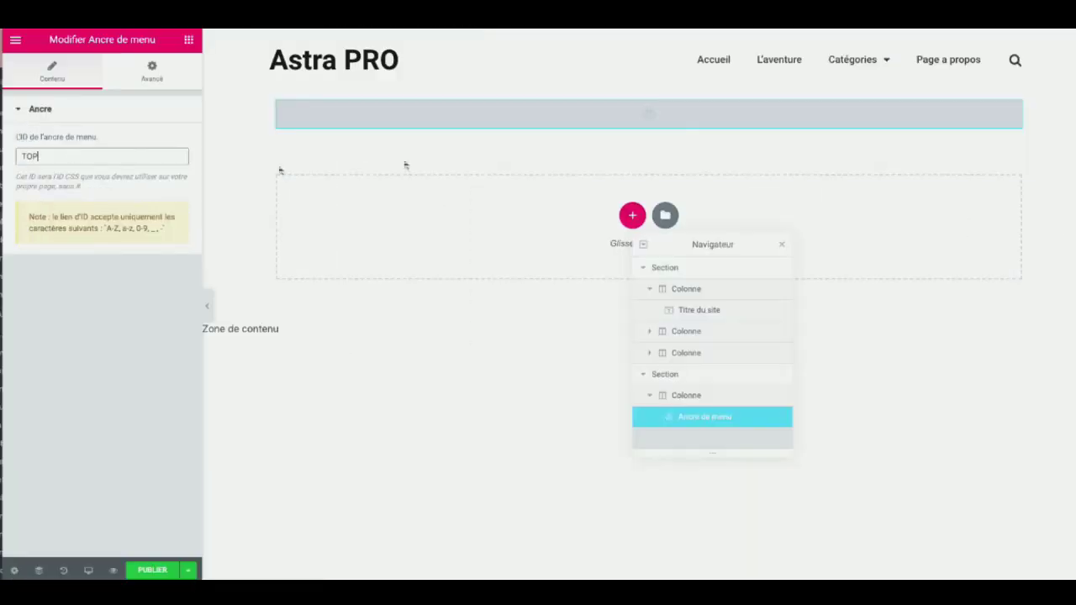
# Step: Collapse the anchor section in the Navigator and move it above the header section
pyautogui.click(641, 378)
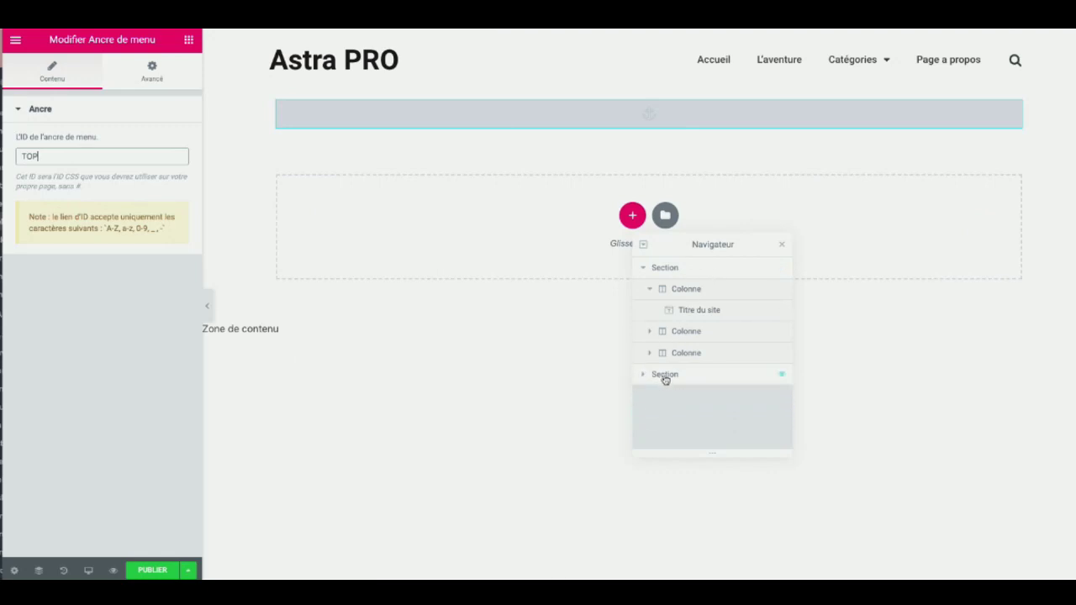
pyautogui.click(663, 377)
pyautogui.moveTo(669, 373); pyautogui.dragTo(676, 269)
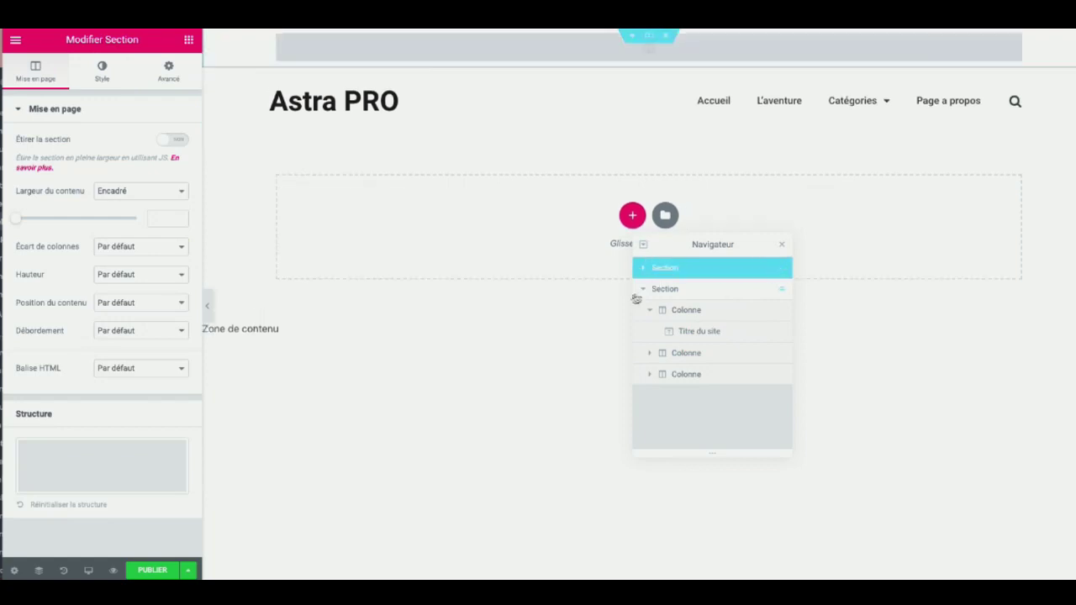
# Step: Collapse the header section in the Navigator and publish the template with an Inclure condition of Dans tout le site
pyautogui.click(643, 289)
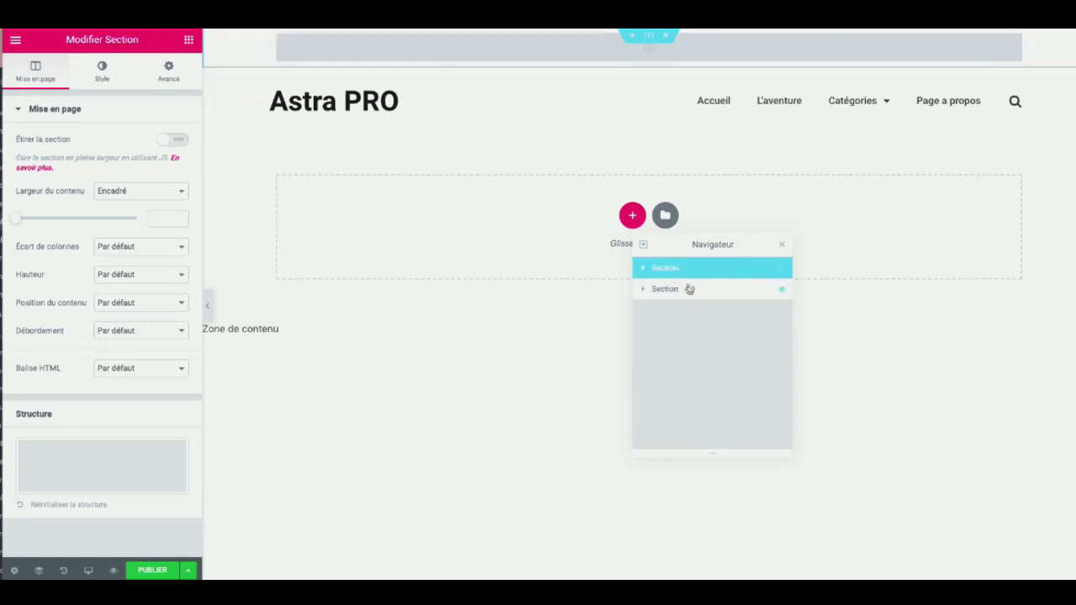
pyautogui.click(153, 571)
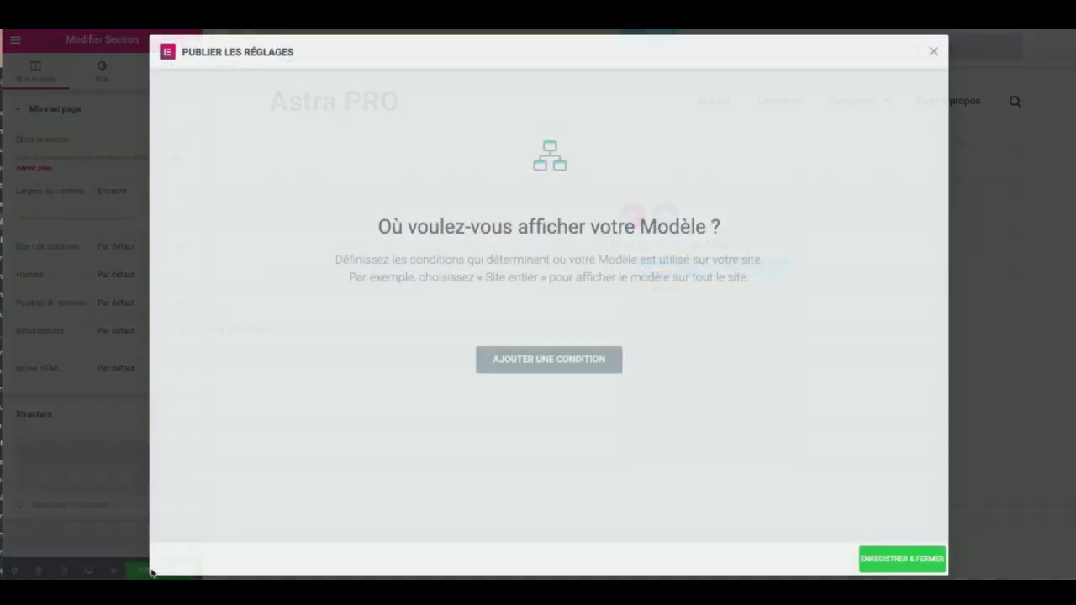
pyautogui.click(566, 362)
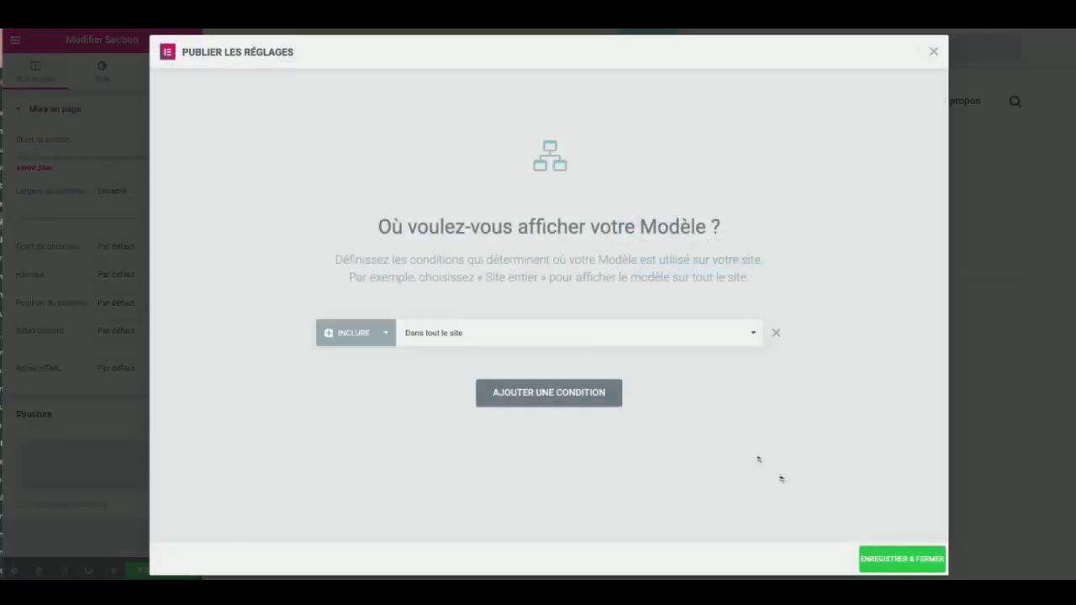
pyautogui.click(892, 565)
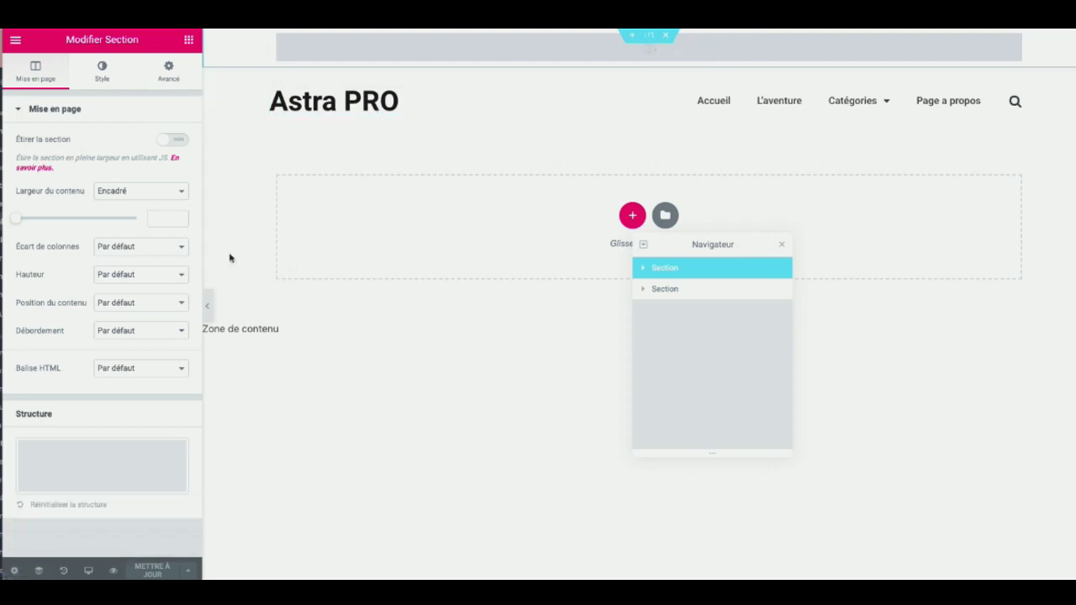
# Step: Set the anchor section's column gap to Aucun écart and update the header template
pyautogui.click(127, 247)
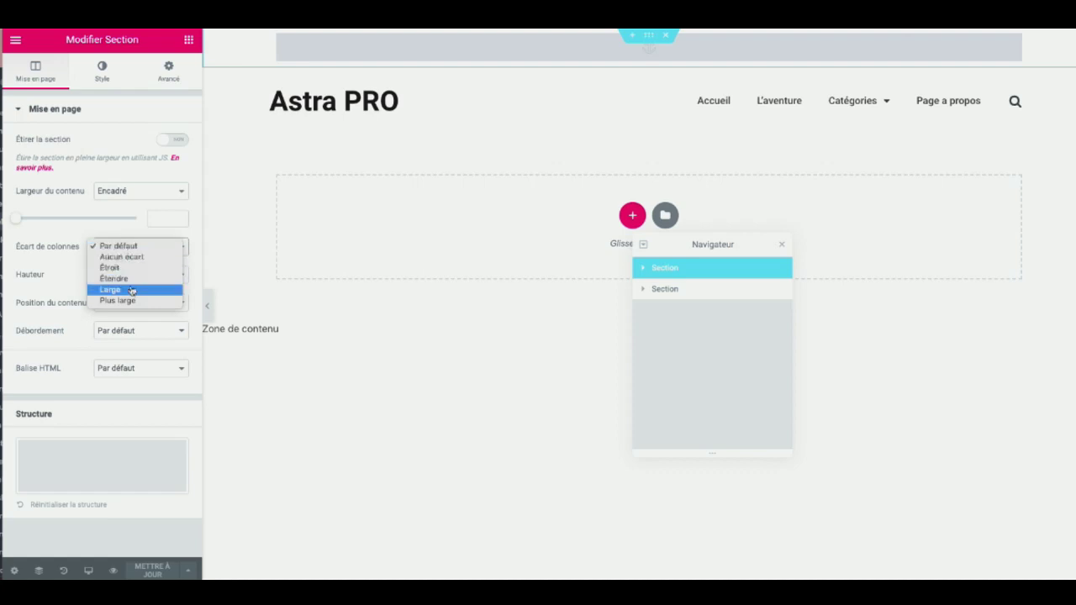
pyautogui.click(135, 256)
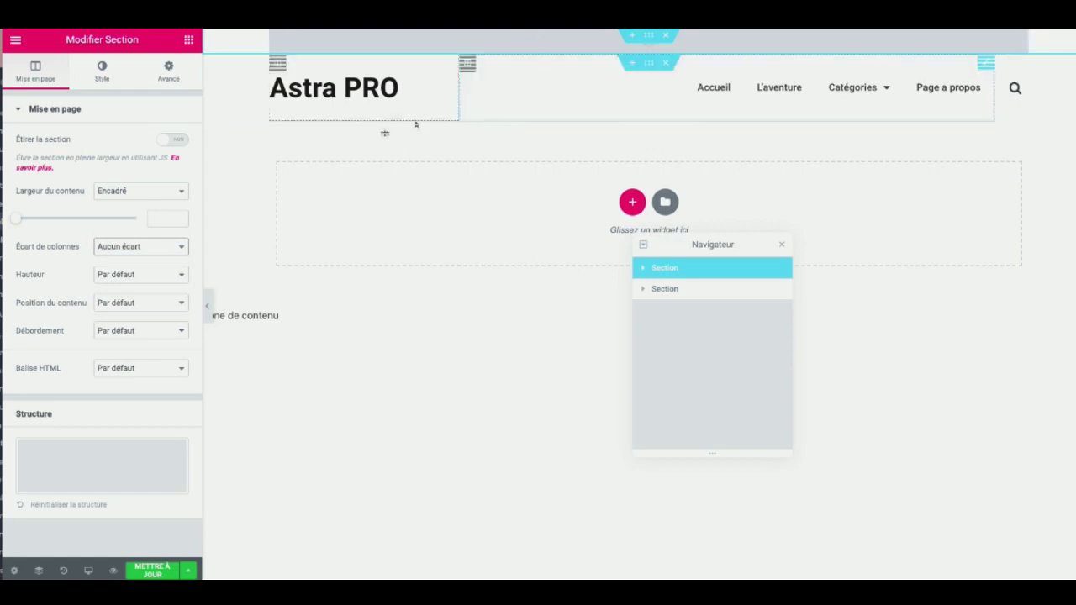
pyautogui.click(156, 571)
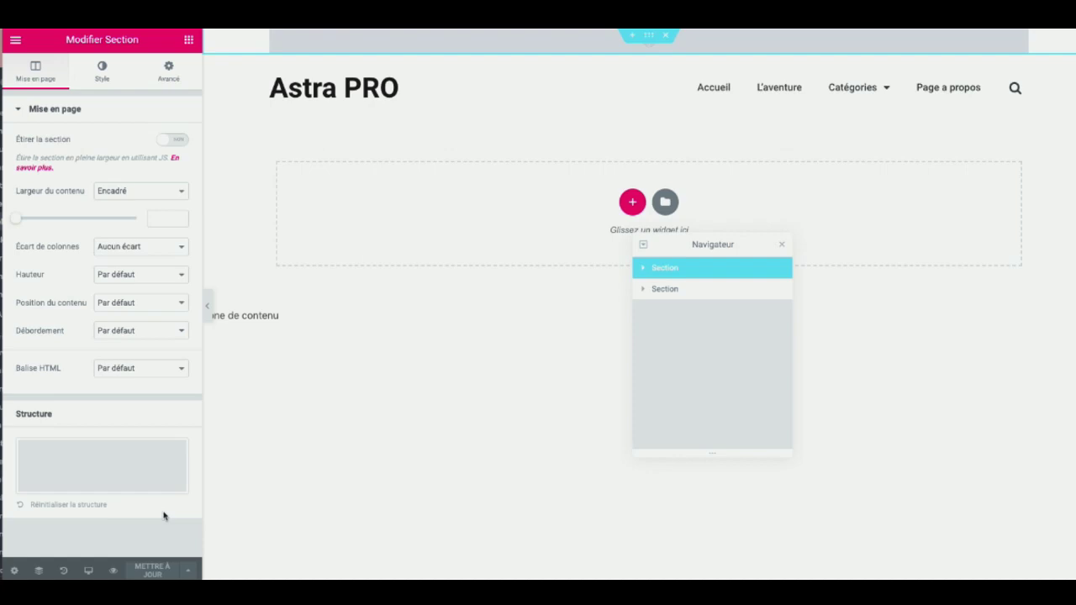
# Step: Search the Elementor Finder for "mod" and choose to add a new popup (fenêtre modale)
pyautogui.hotkey('ctrl', 'e')
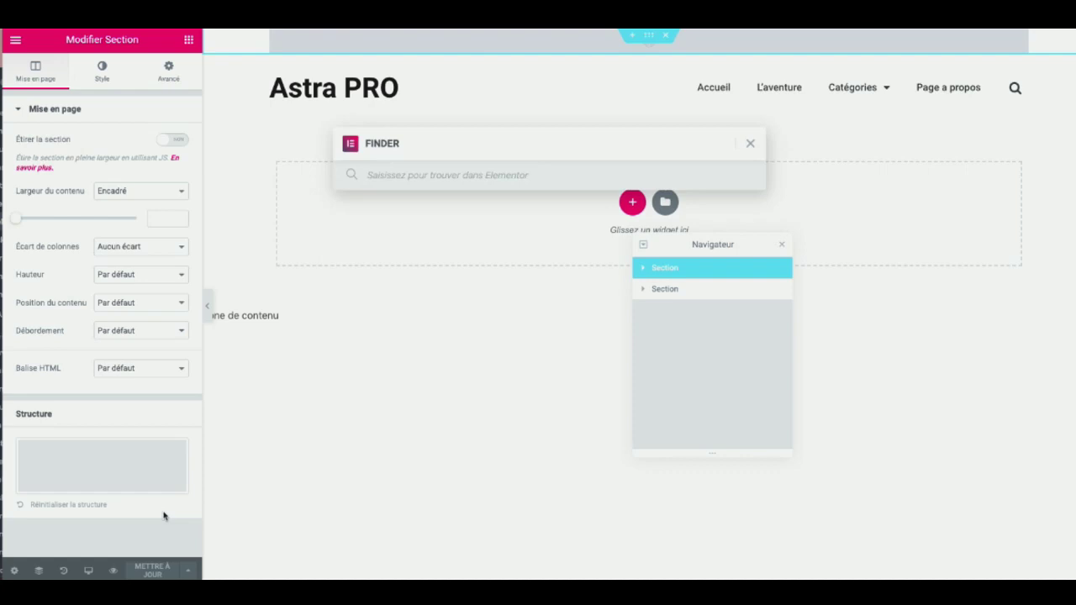
pyautogui.write('model')
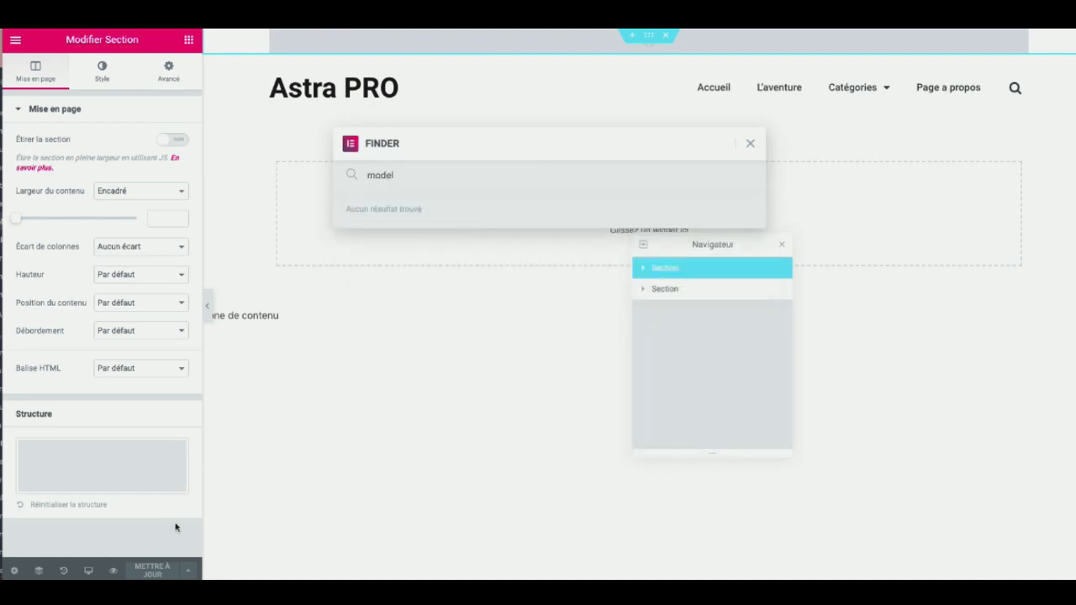
pyautogui.press('BackSpace')
pyautogui.press('BackSpace')
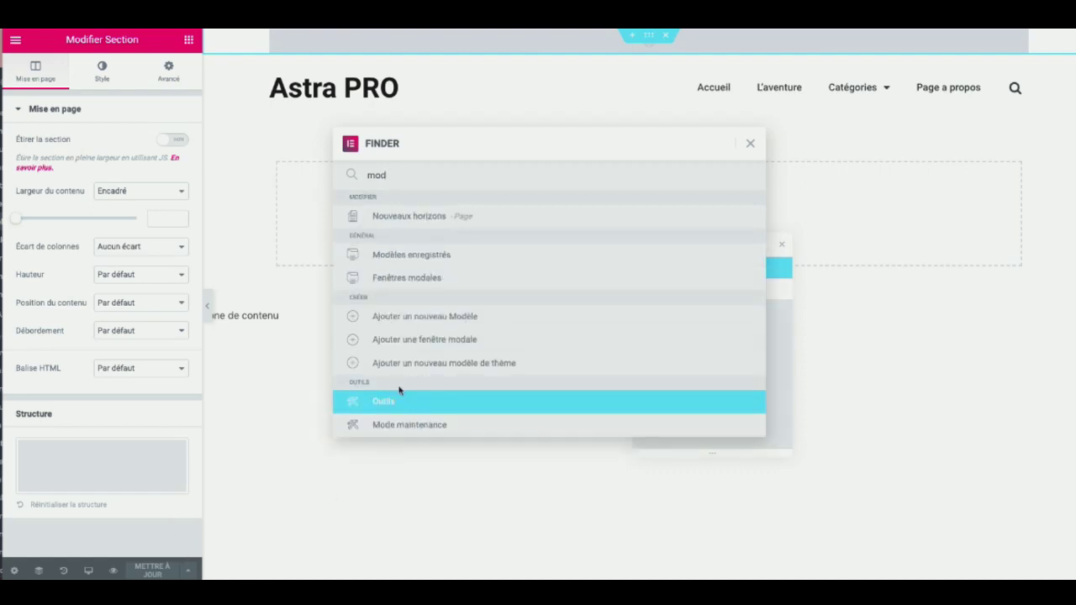
pyautogui.click(414, 342)
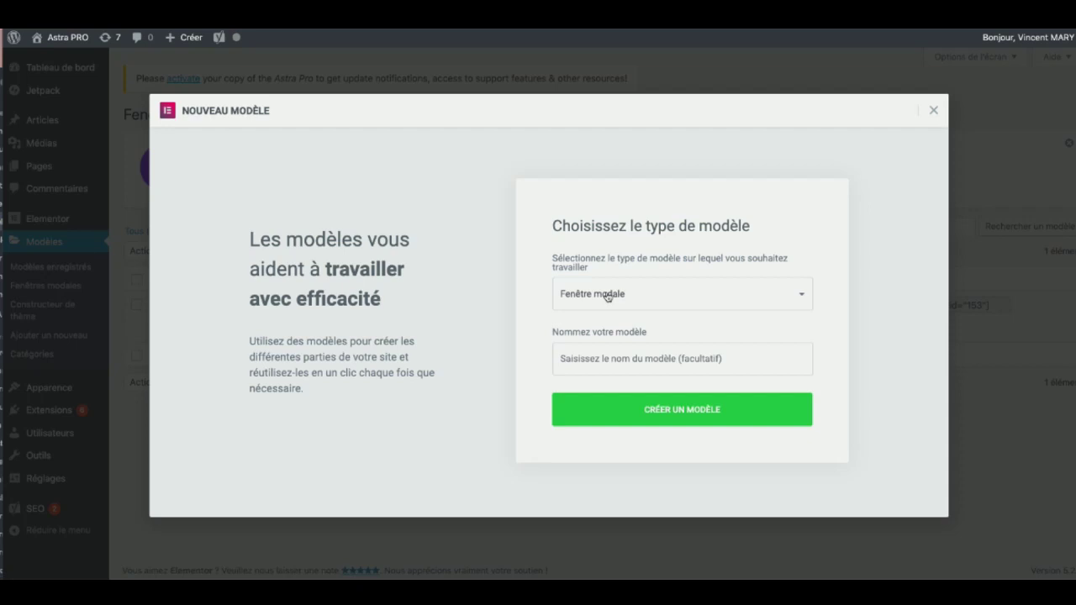
# Step: Name the new Fenêtre modale template BOUTON TOP and create it
pyautogui.click(611, 355)
pyautogui.write('BOUTON')
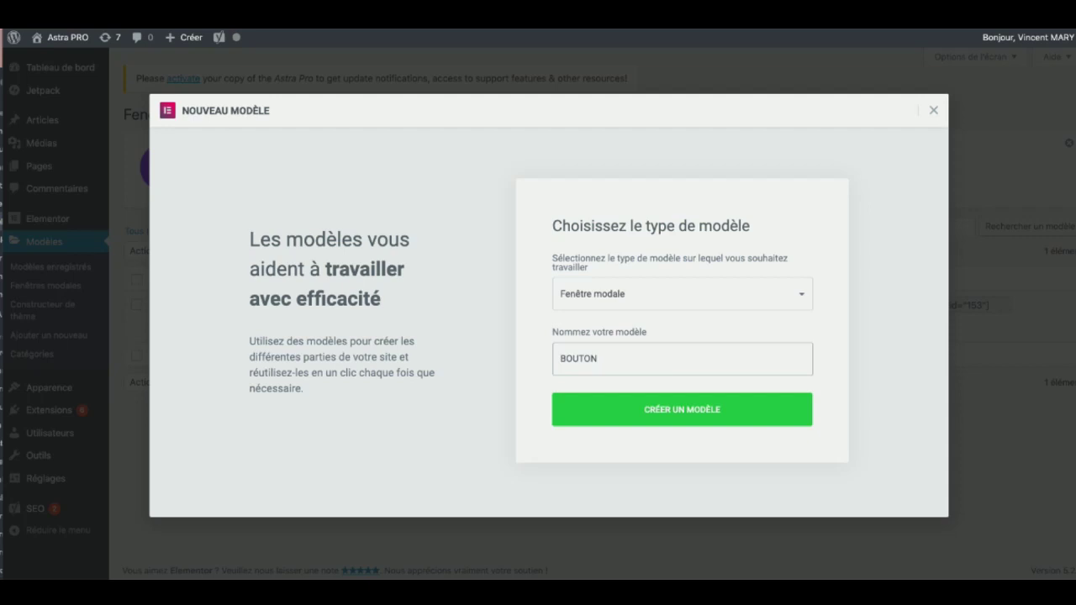
pyautogui.write(' TOP')
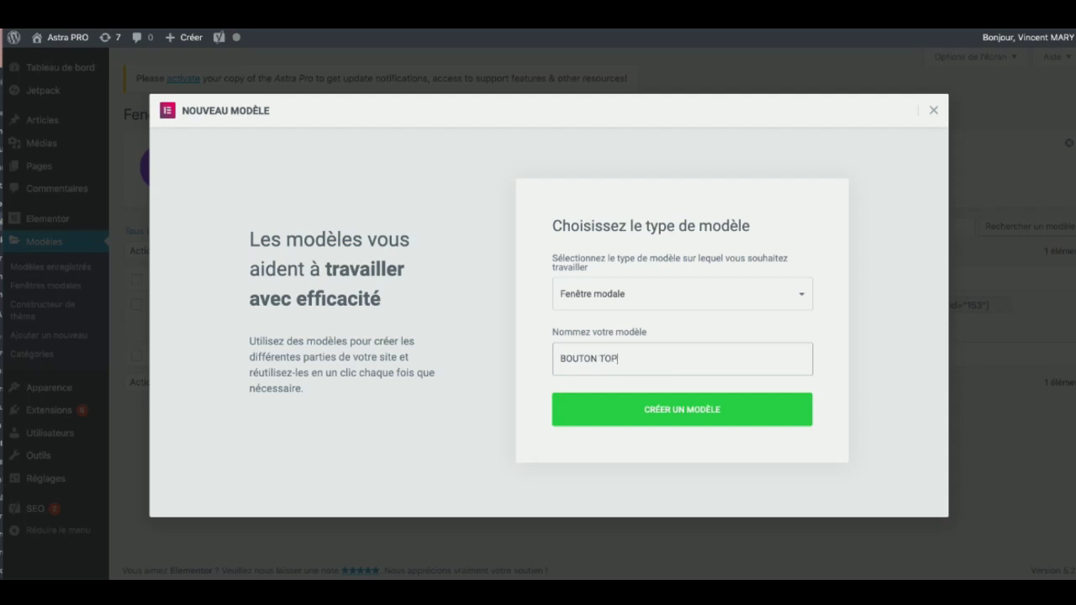
pyautogui.click(710, 410)
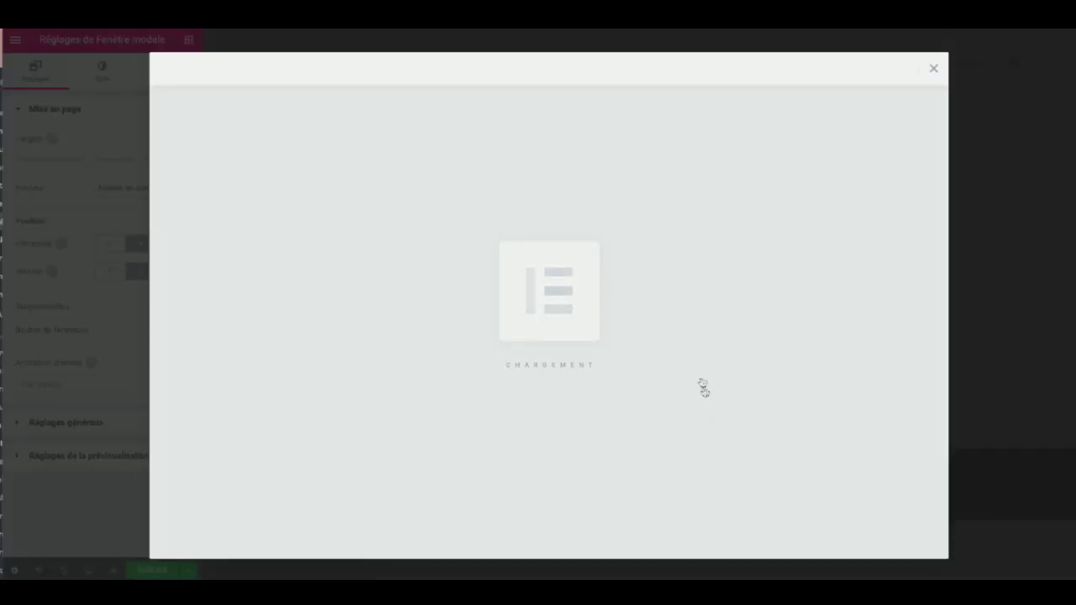
# Step: Find the popup template with the vertical strip of round social icons in the library and insert it
pyautogui.scroll(-2, 623, 245)
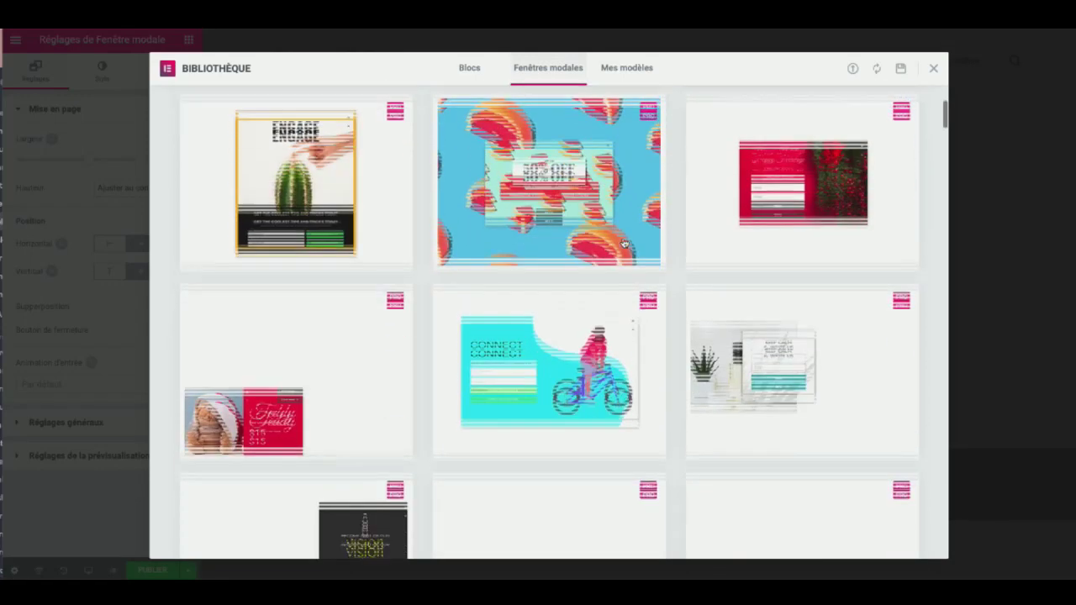
pyautogui.scroll(-7, 624, 244)
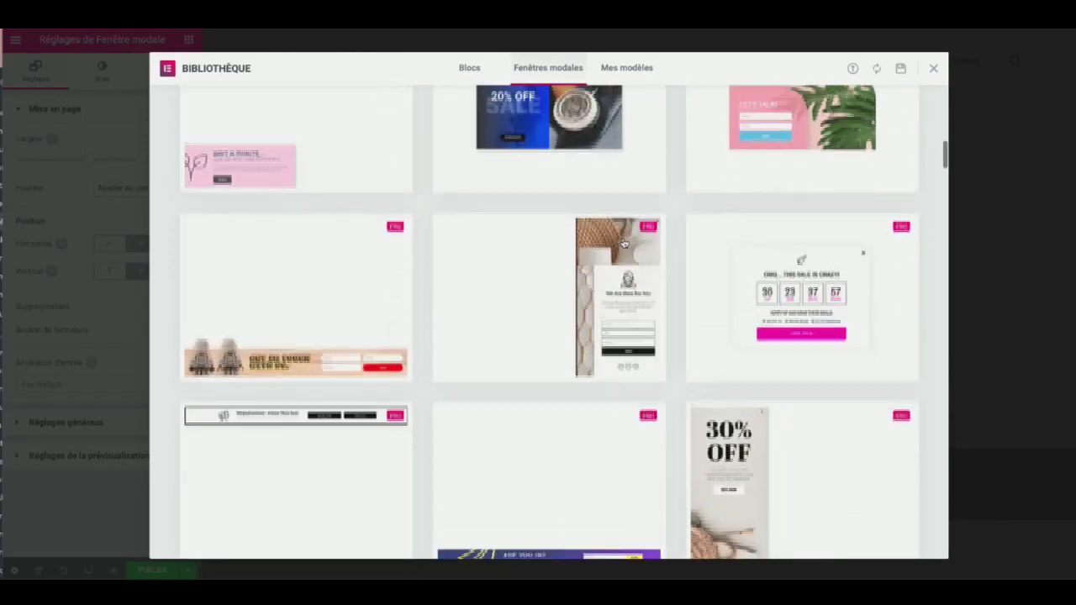
pyautogui.scroll(-7, 624, 244)
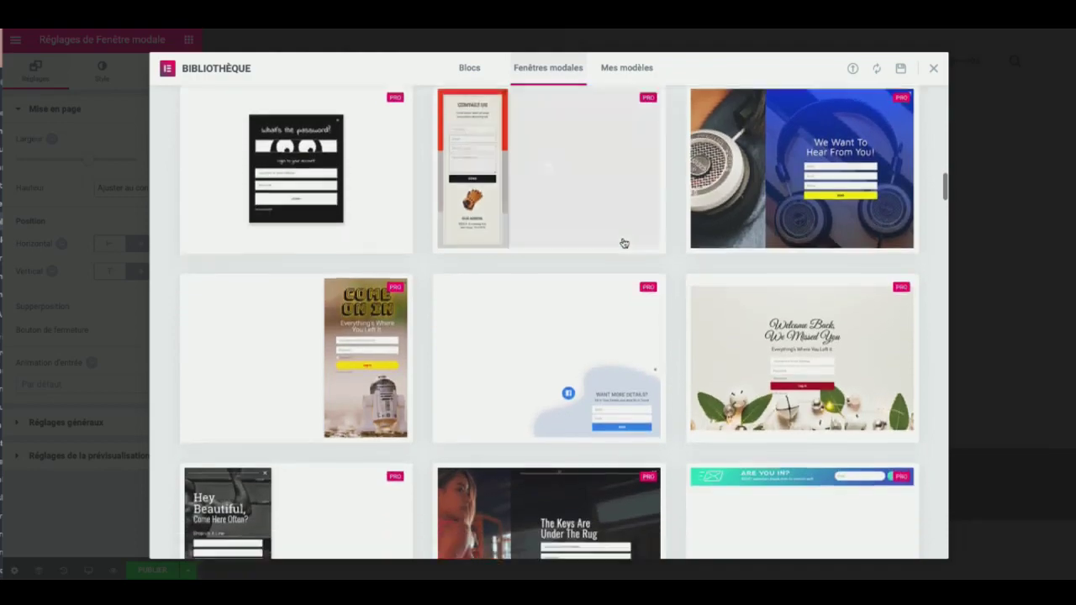
pyautogui.scroll(-7, 624, 244)
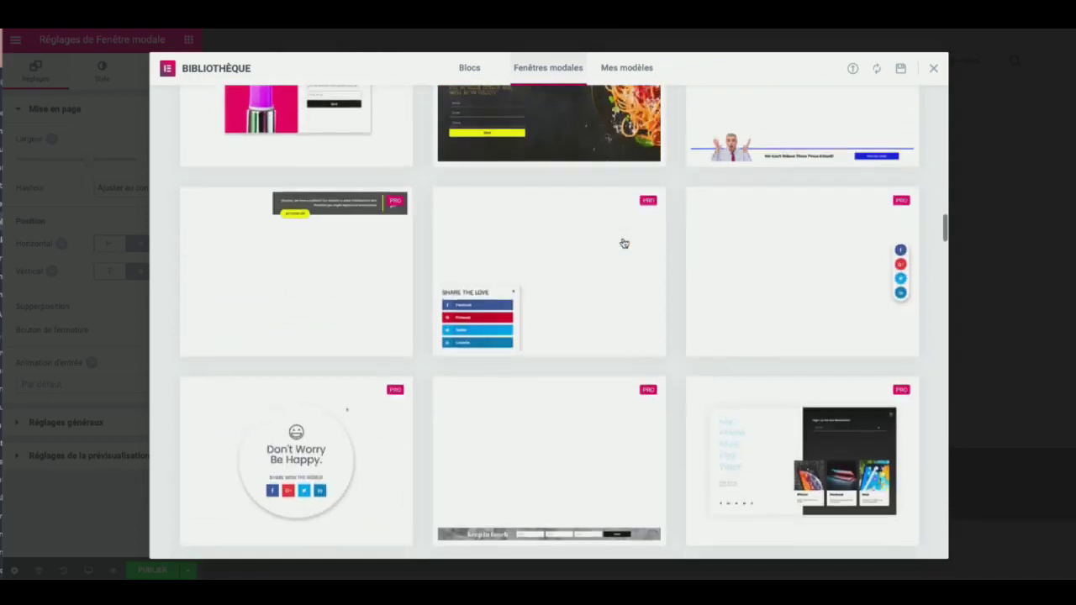
pyautogui.moveTo(795, 242)
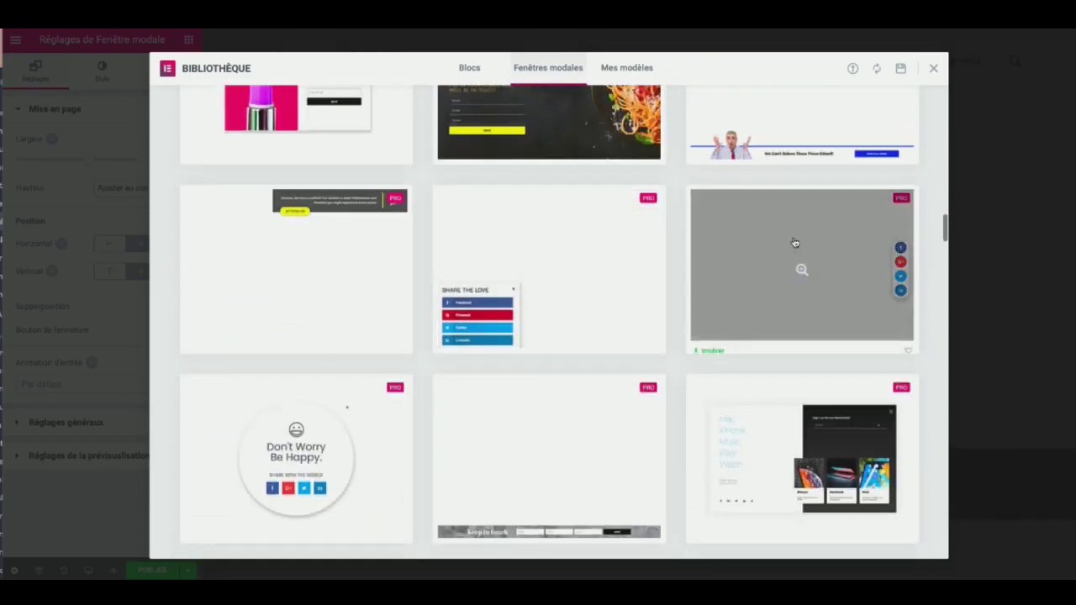
pyautogui.click(709, 344)
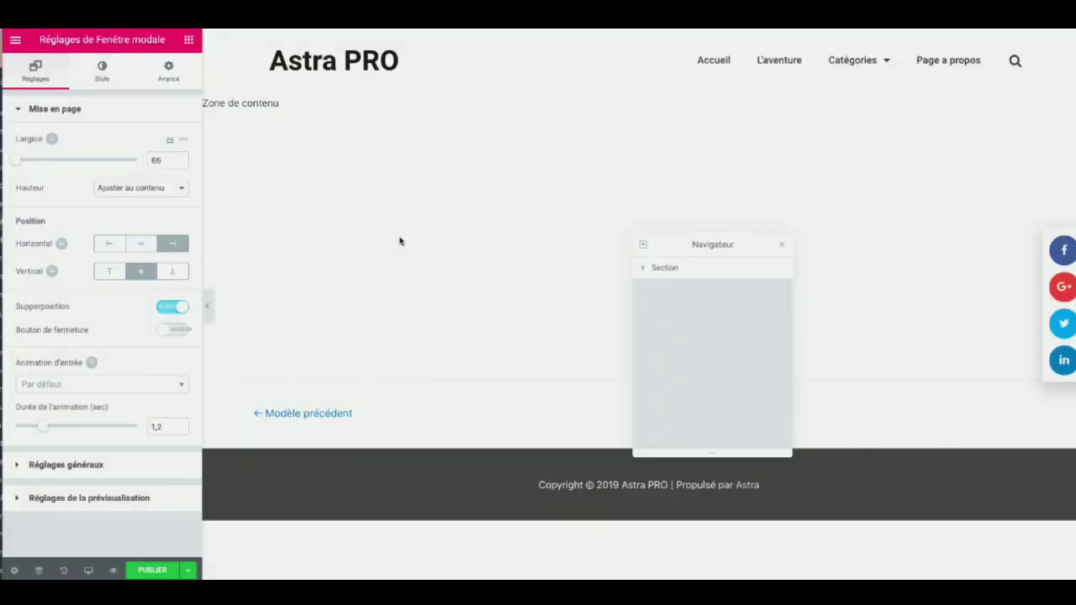
# Step: Set the popup's horizontal position to left and vertical position to bottom, and select its share buttons widget
pyautogui.click(108, 251)
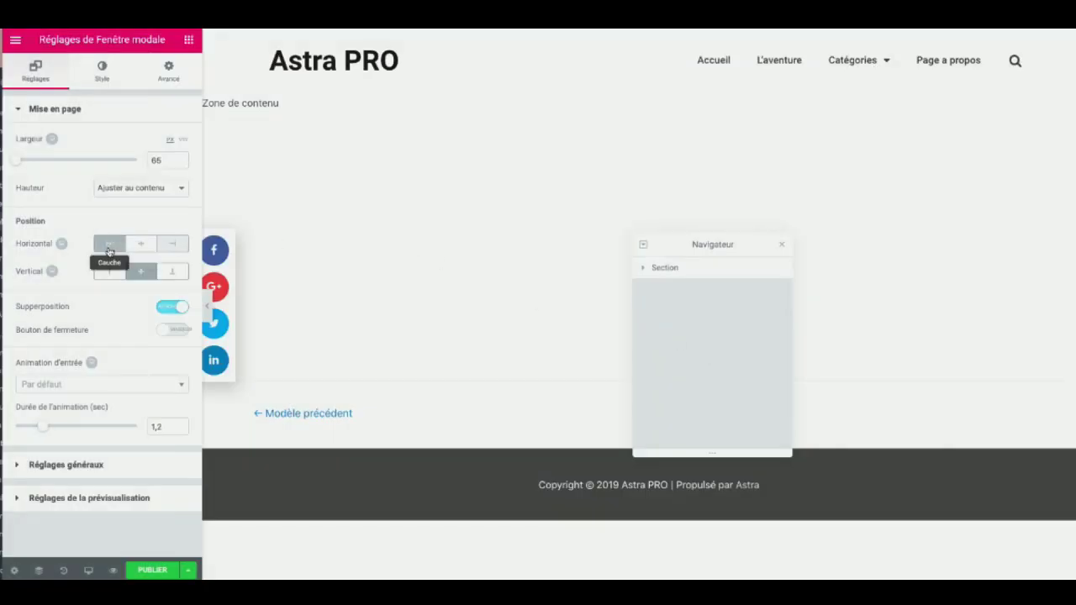
pyautogui.click(172, 273)
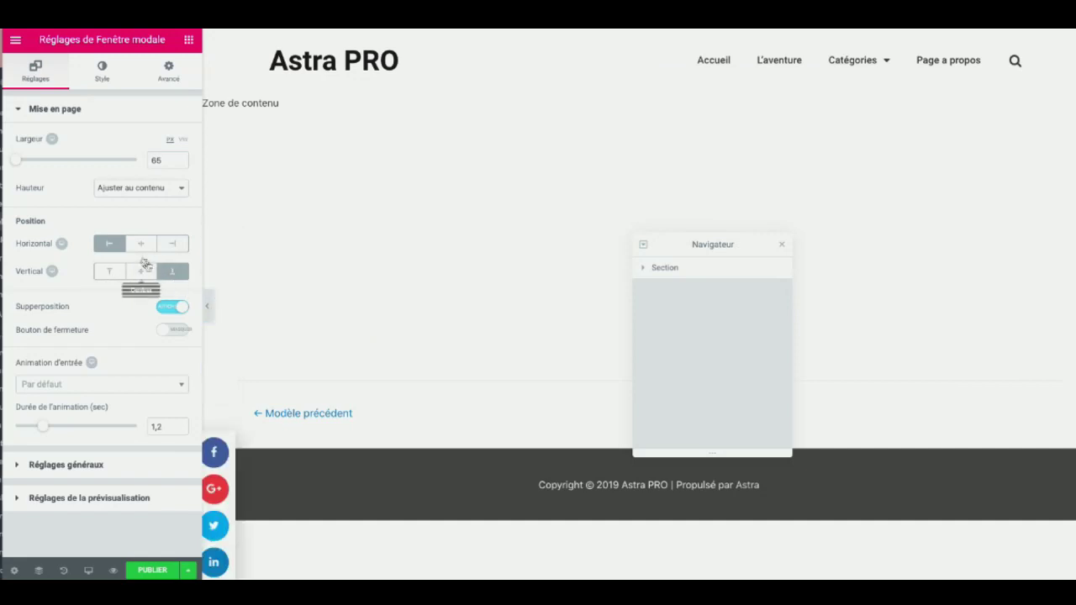
pyautogui.rightClick(222, 463)
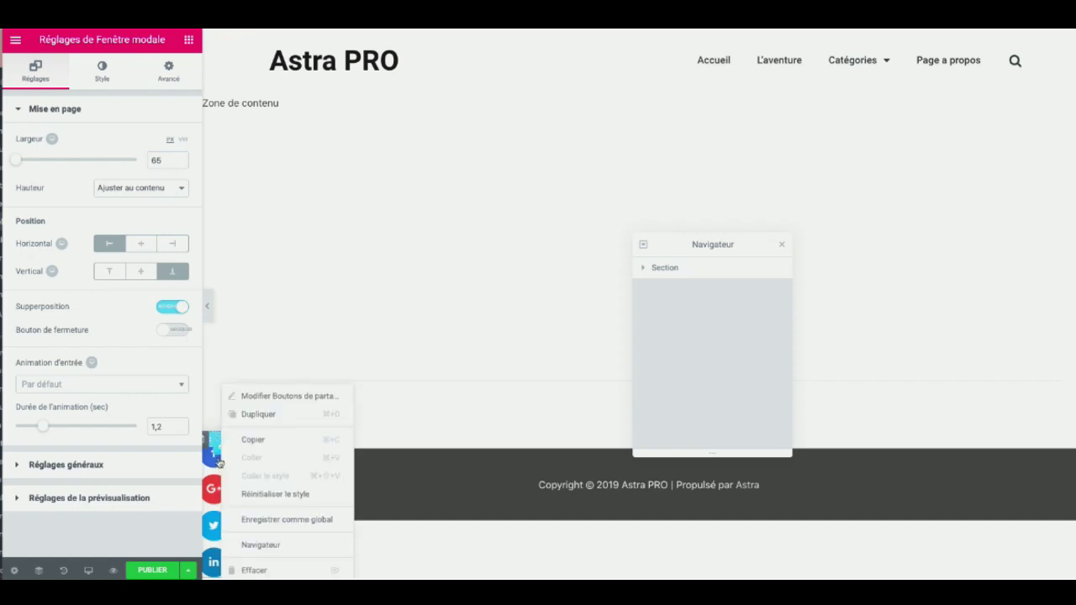
pyautogui.click(217, 459)
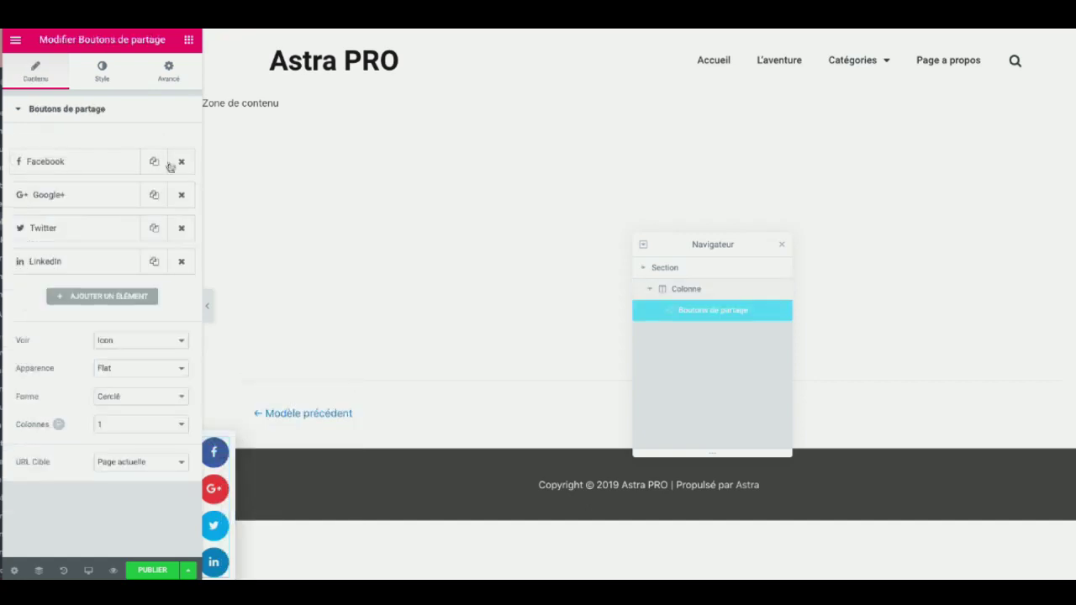
# Step: Replace the popup's share buttons with an Icône widget, found by searching the widgets for "icon"
pyautogui.click(188, 40)
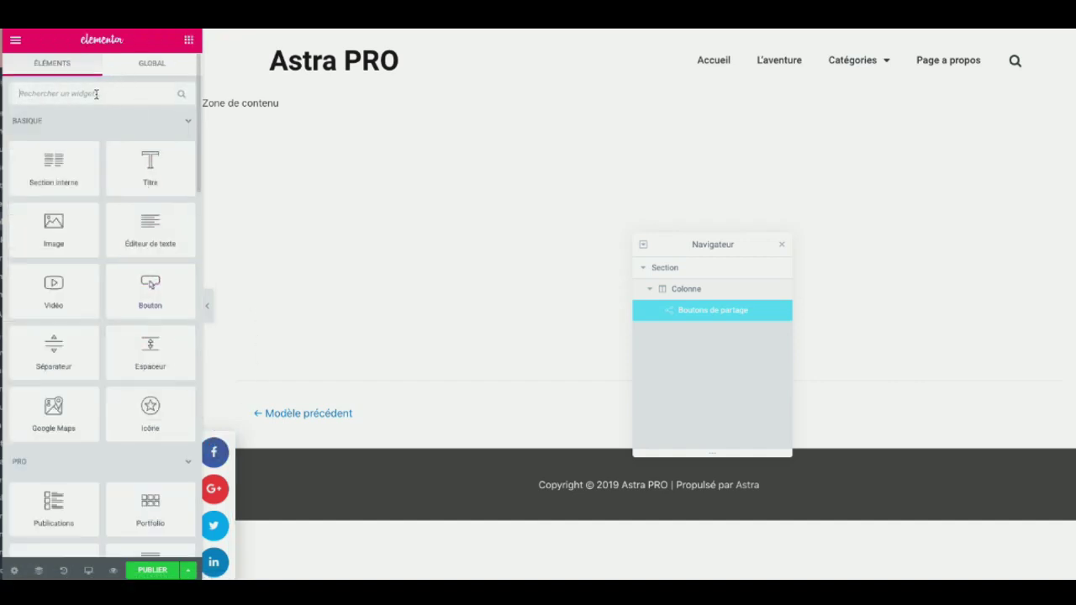
pyautogui.write('icone')
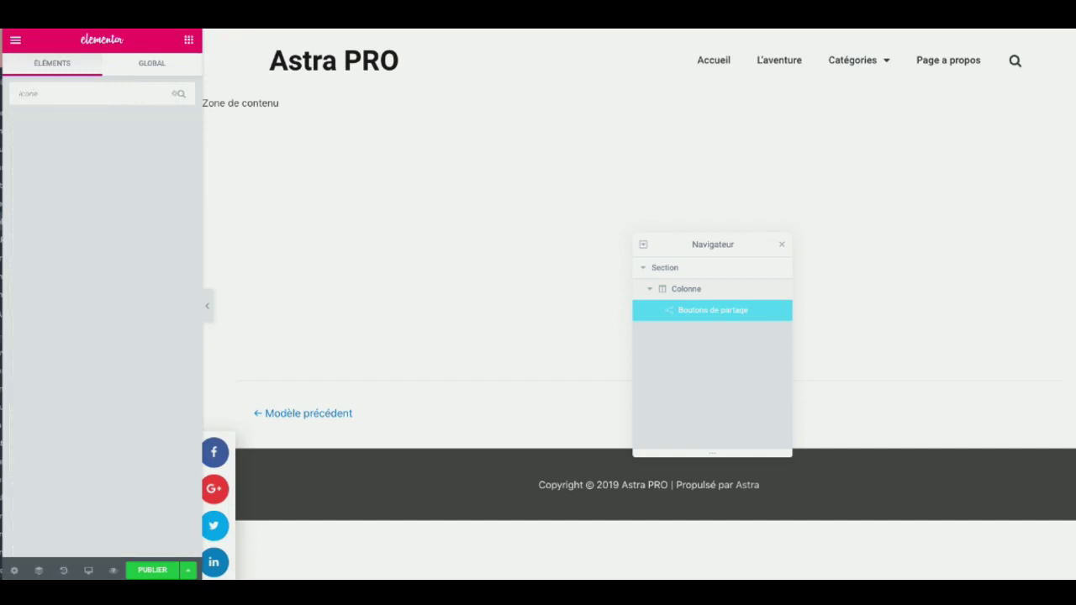
pyautogui.press('BackSpace')
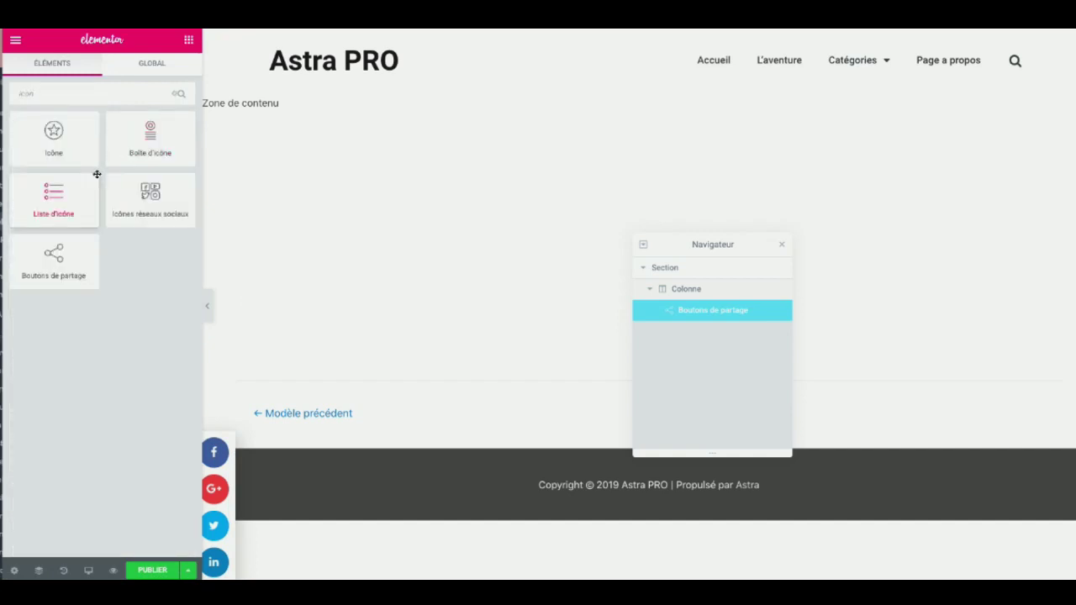
pyautogui.moveTo(55, 141); pyautogui.dragTo(273, 315)
pyautogui.moveTo(249, 383); pyautogui.dragTo(212, 447)
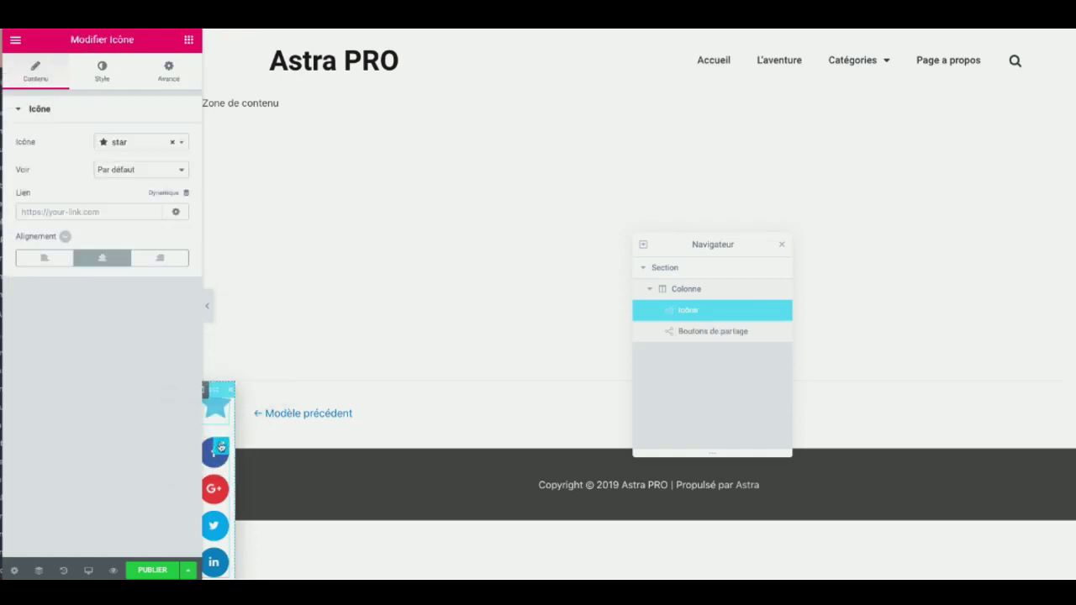
pyautogui.rightClick(218, 445)
pyautogui.click(269, 571)
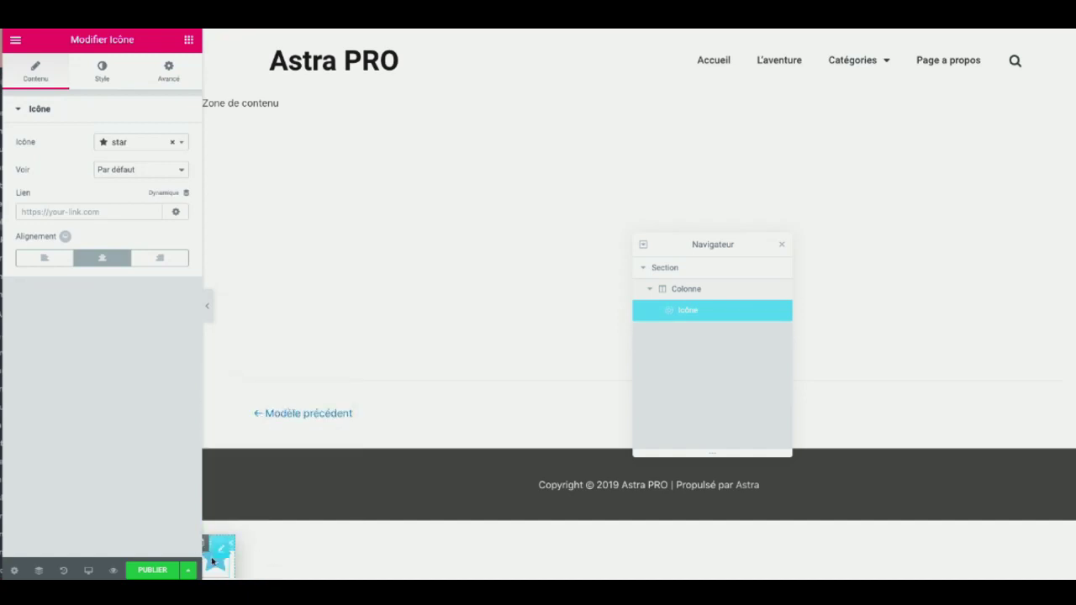
# Step: Change the widget's icon to arrow-up, searching the icon list for "arro" and keeping the default view
pyautogui.click(140, 171)
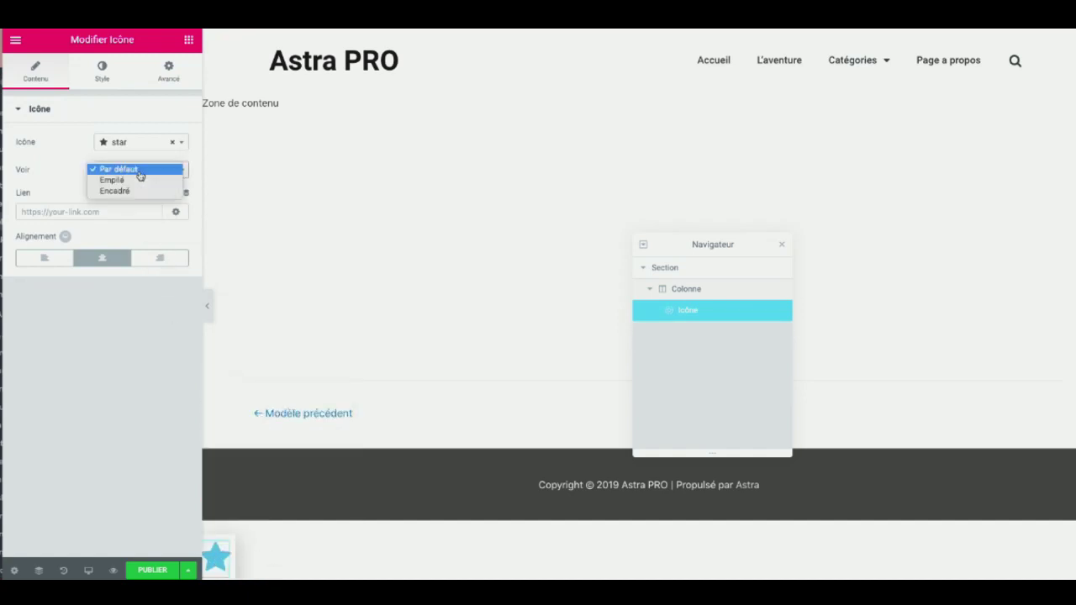
pyautogui.click(140, 171)
pyautogui.click(129, 146)
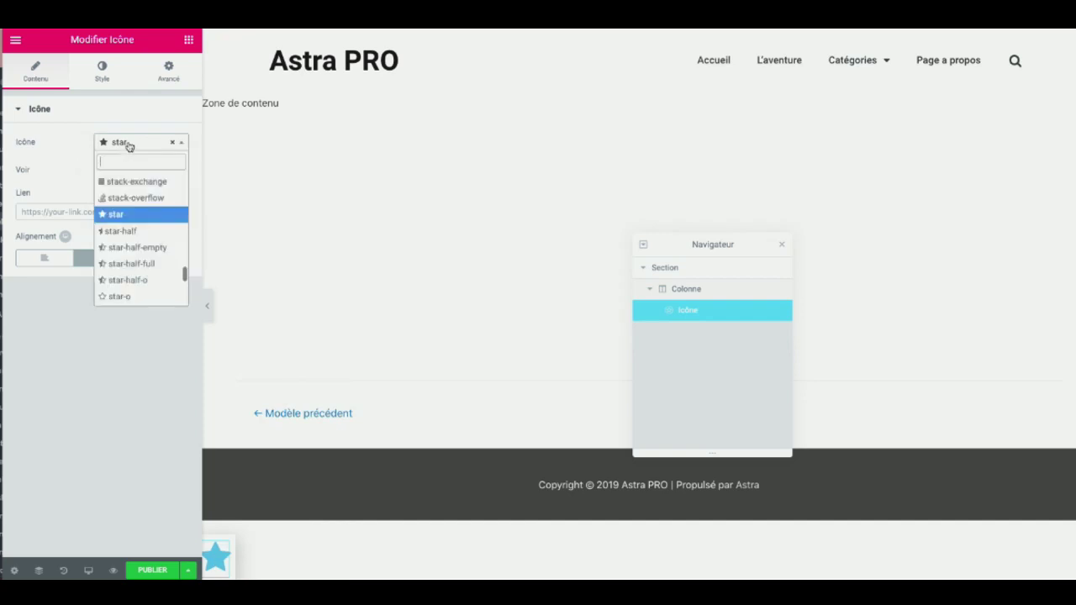
pyautogui.write('arro')
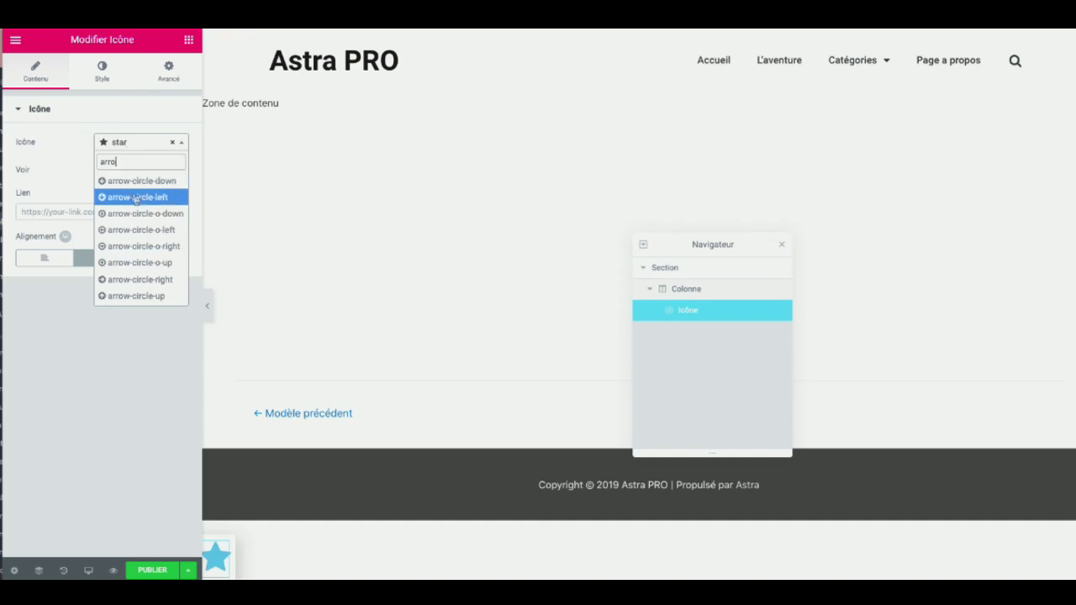
pyautogui.scroll(-4, 133, 254)
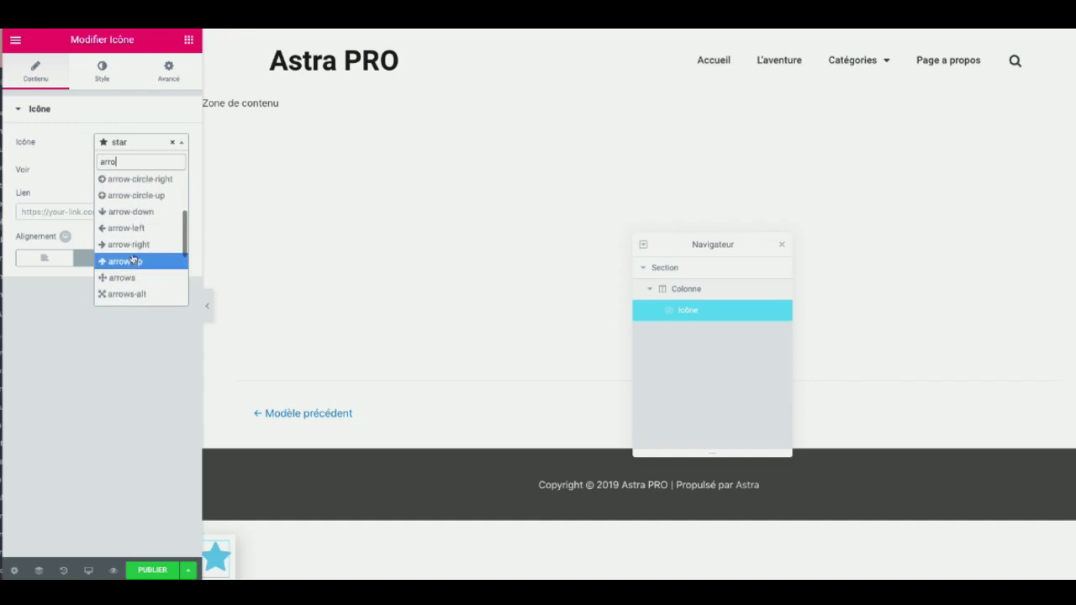
pyautogui.click(129, 262)
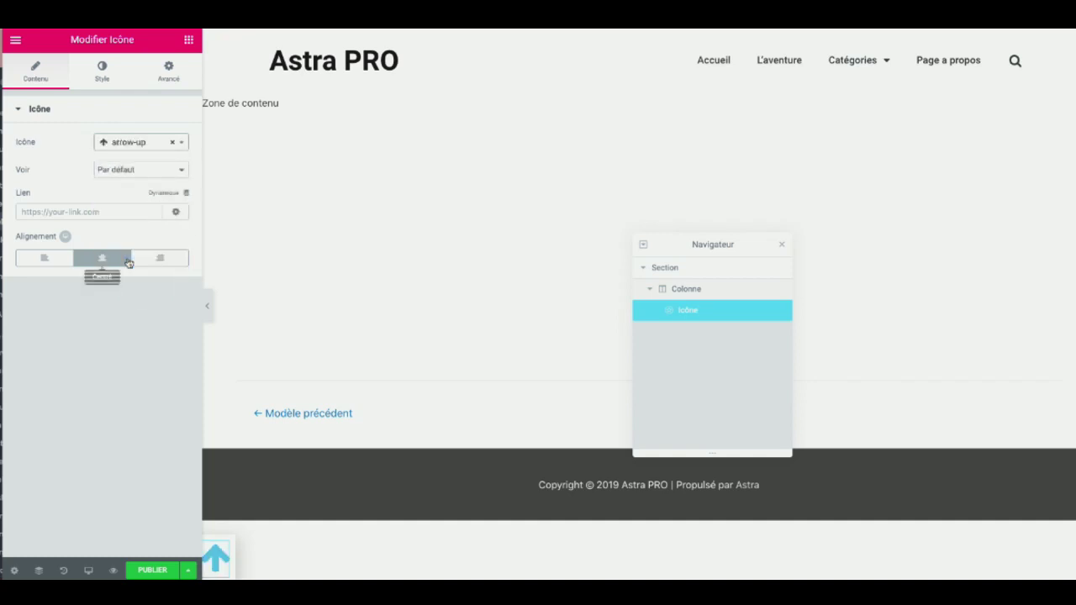
# Step: Set the arrow icon's normal primary colour to white (#ffffff)
pyautogui.click(101, 76)
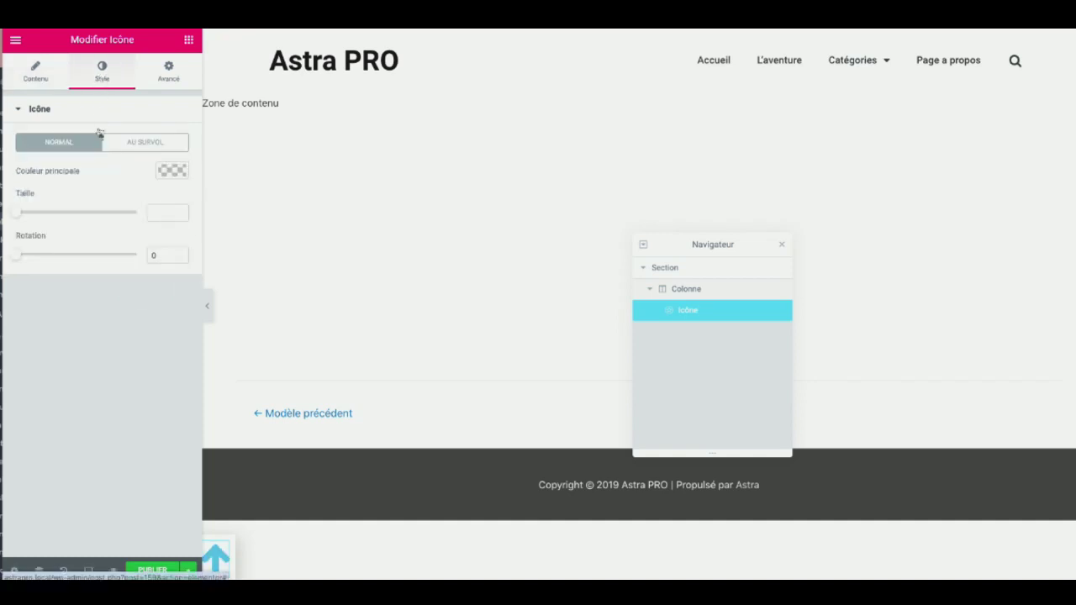
pyautogui.click(172, 171)
pyautogui.click(139, 329)
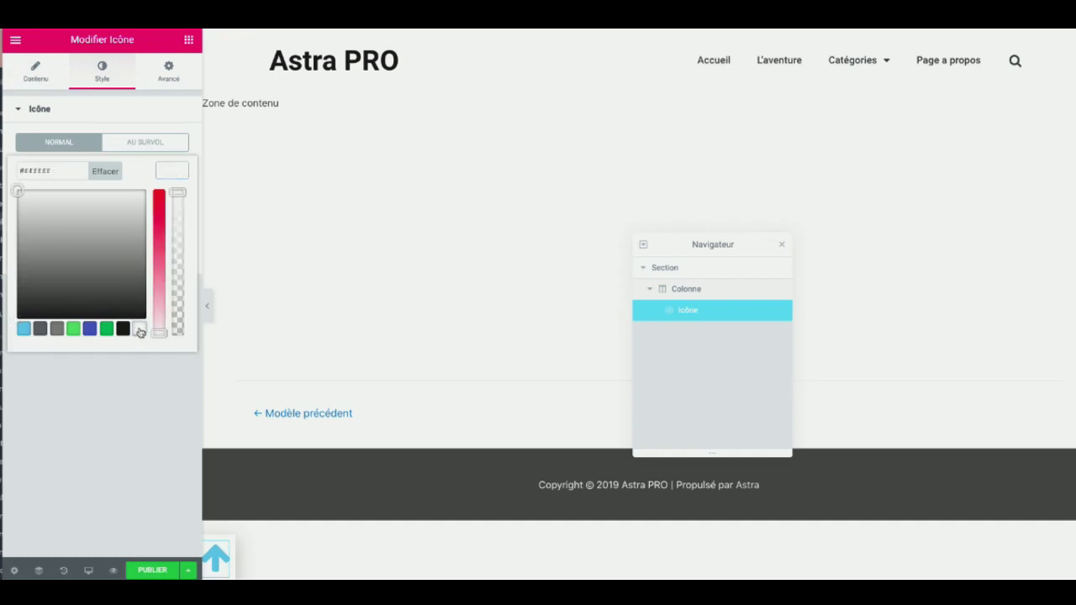
# Step: Give the icon widget a classic background in the light blue preset colour #6ec1e4
pyautogui.click(163, 75)
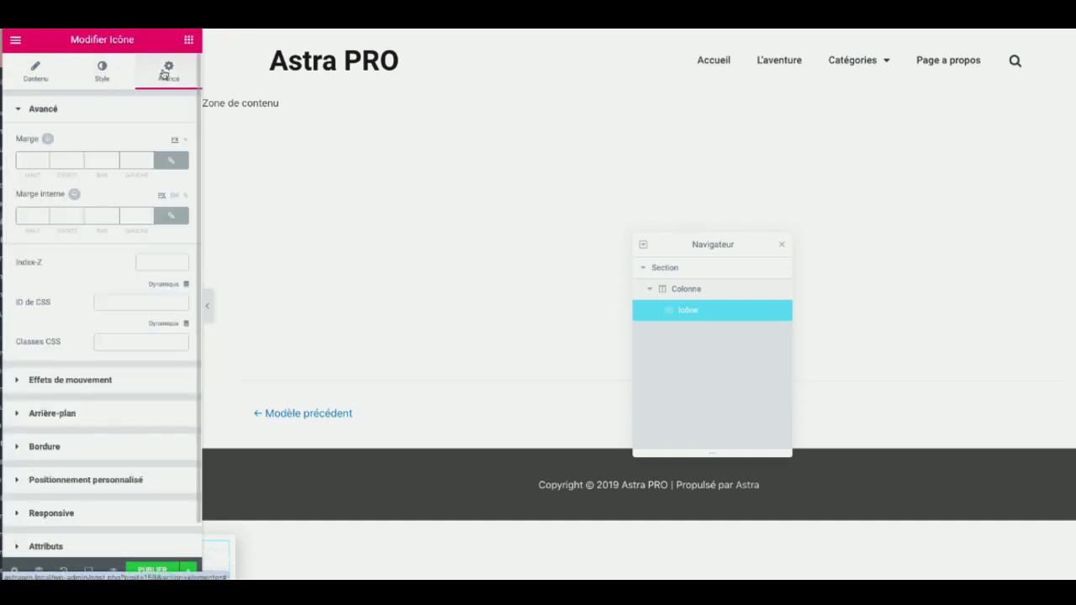
pyautogui.click(113, 413)
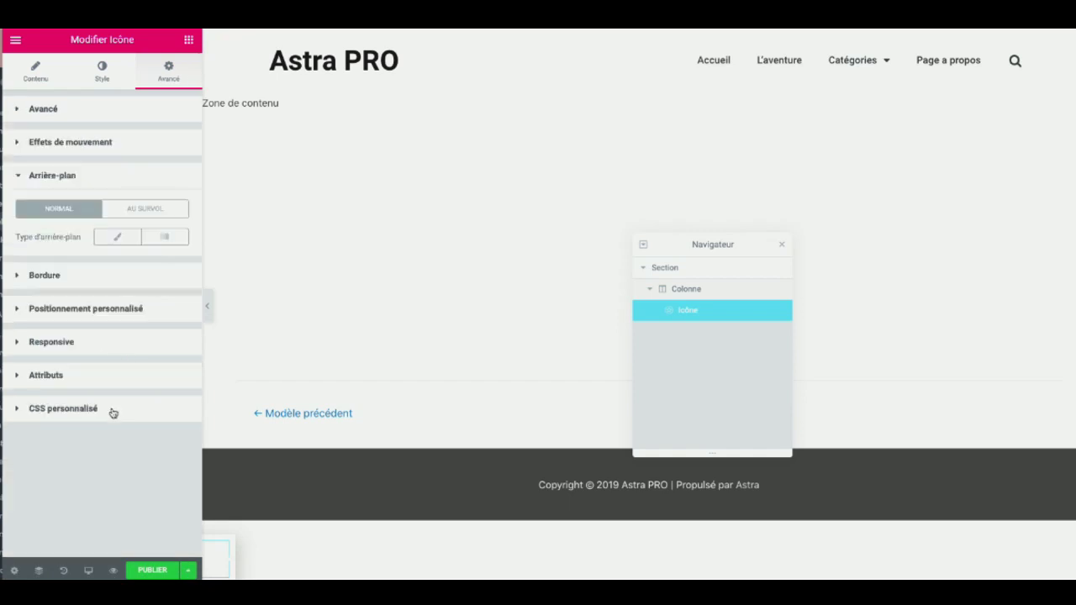
pyautogui.click(113, 239)
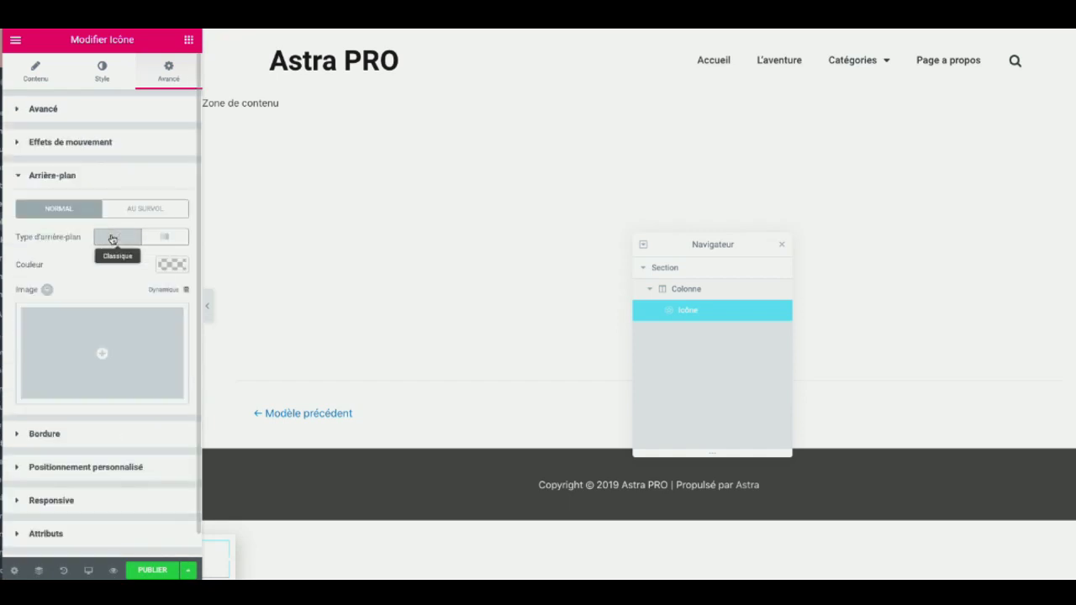
pyautogui.click(179, 265)
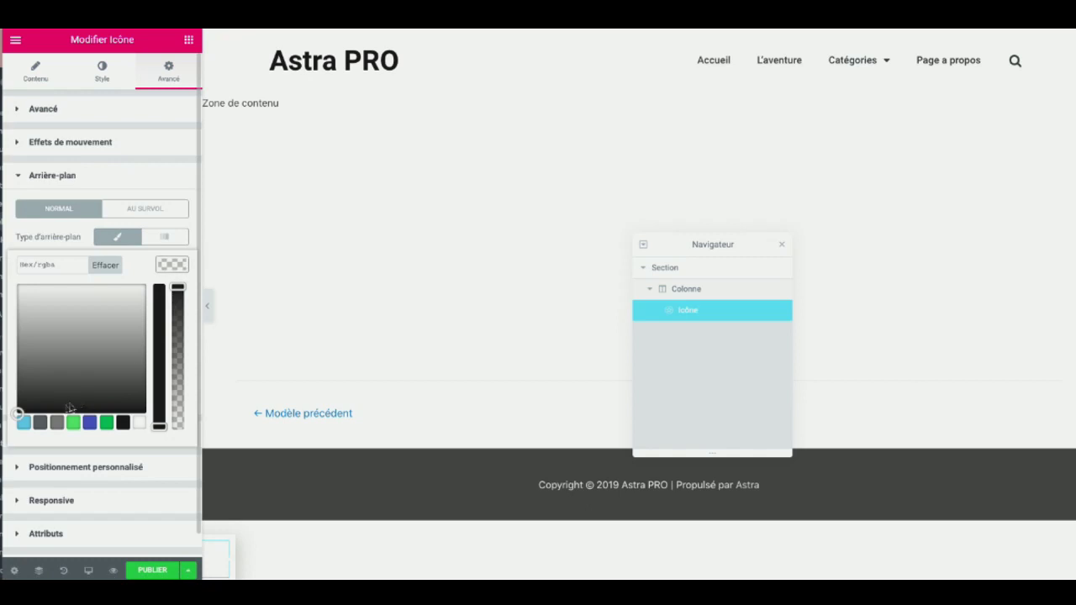
pyautogui.click(24, 425)
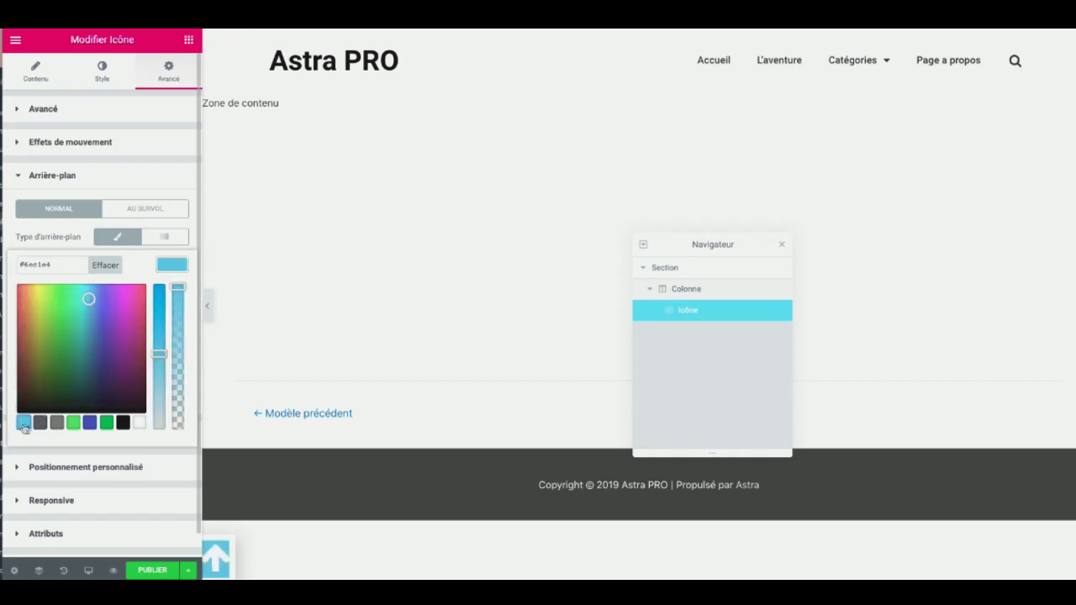
# Step: Reduce the arrow icon's size so that it forms a small button in the popup
pyautogui.click(105, 74)
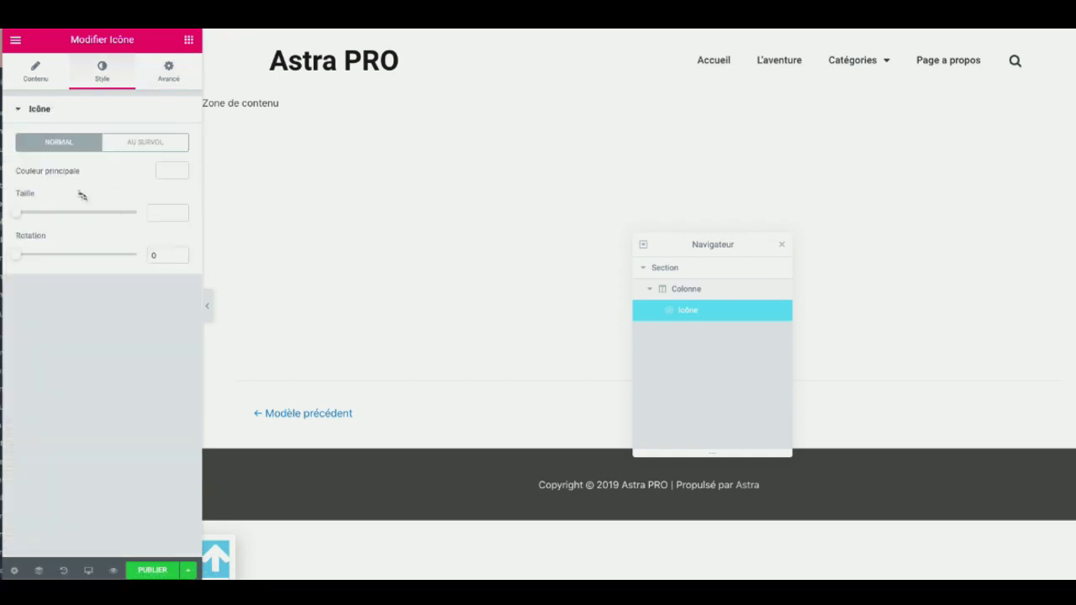
pyautogui.click(23, 216)
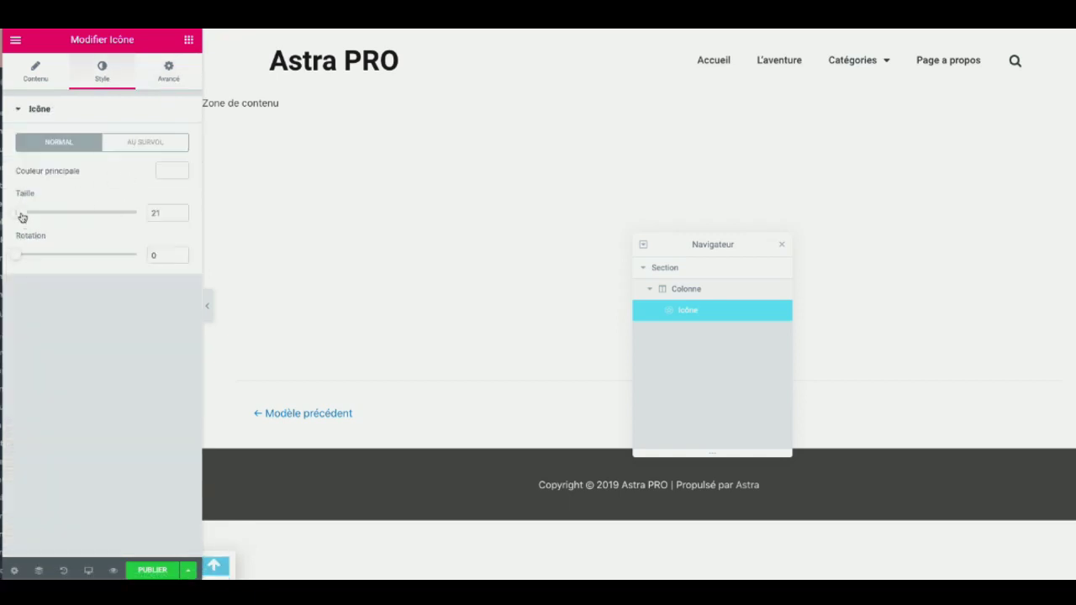
pyautogui.moveTo(25, 215); pyautogui.dragTo(50, 207)
# Step: Link the arrow icon to the #TOP anchor
pyautogui.click(36, 73)
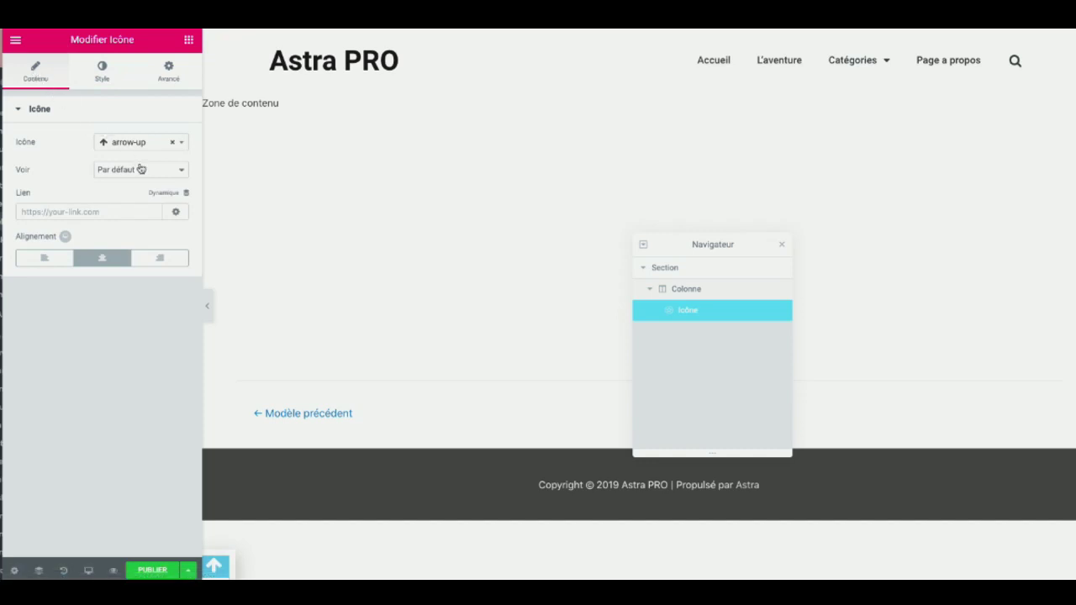
pyautogui.click(70, 214)
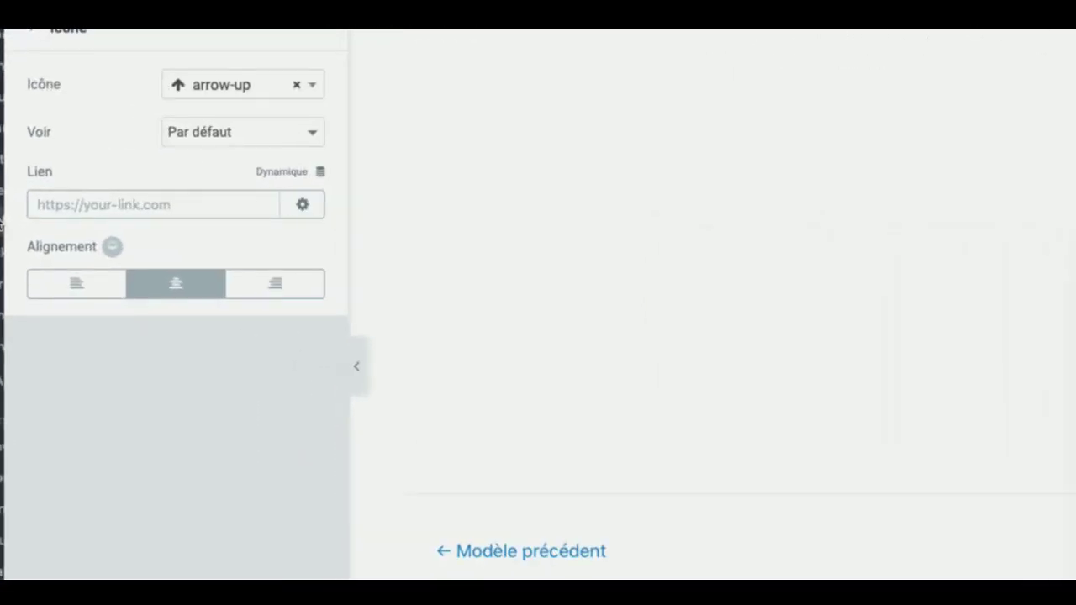
pyautogui.write('#')
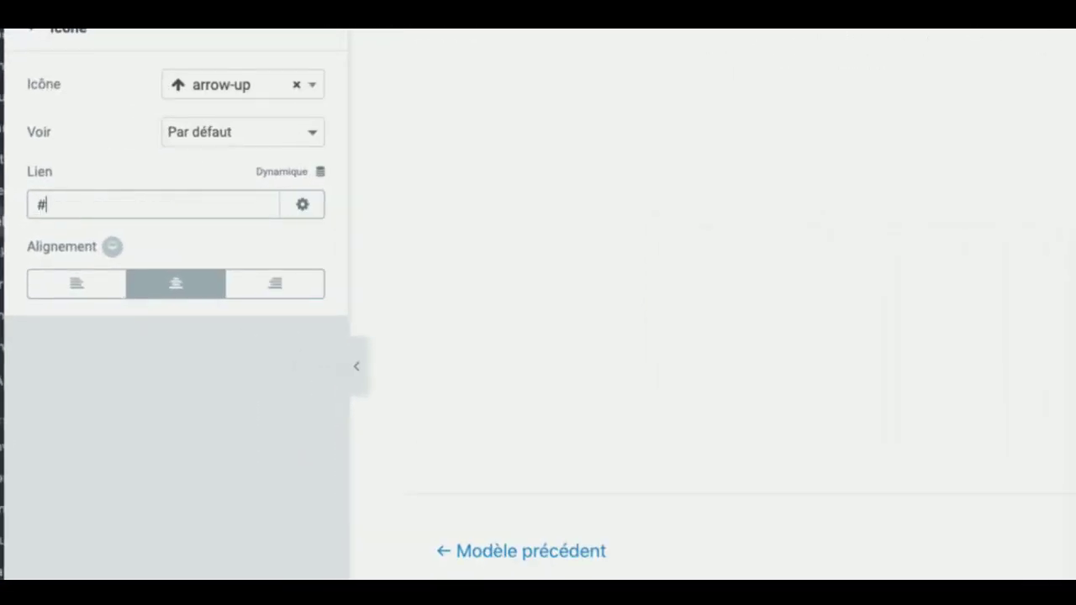
pyautogui.write('TOP')
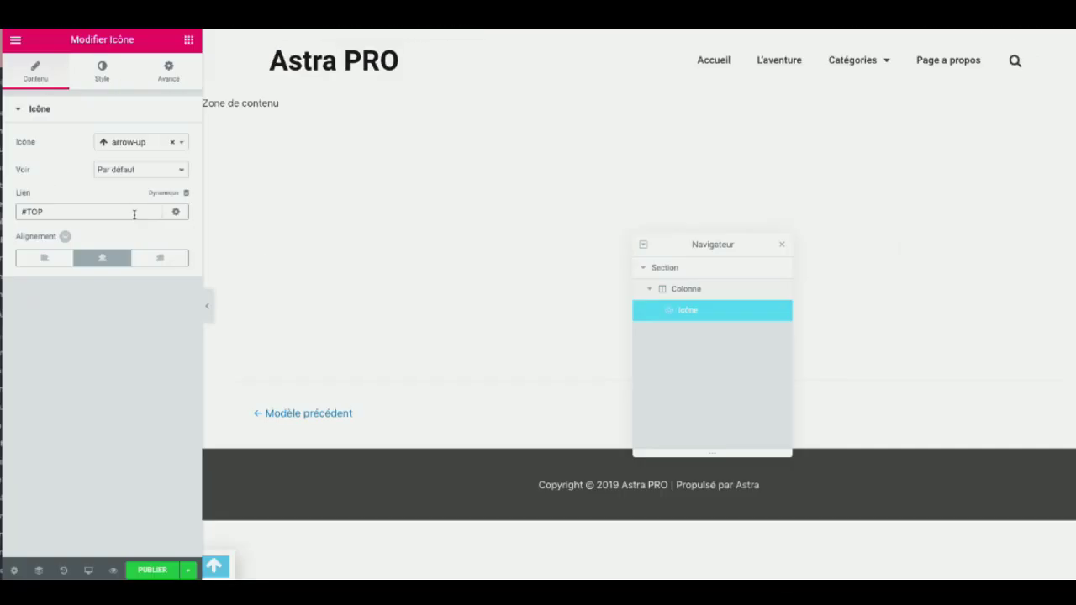
# Step: Publish the popup with a condition including the entire site and a trigger on scrolling down to 90% of the page
pyautogui.click(151, 573)
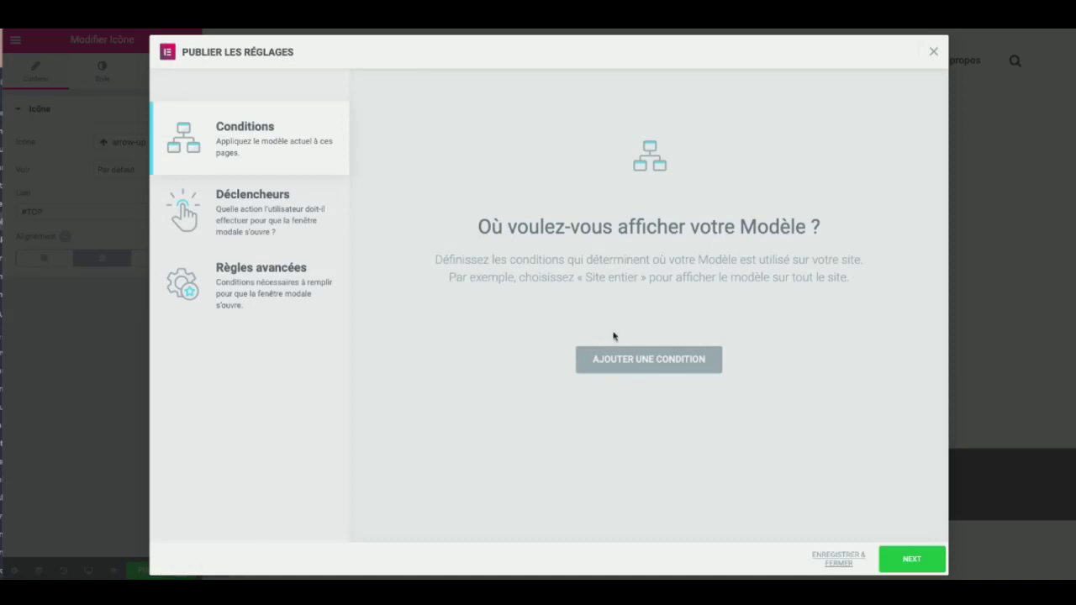
pyautogui.click(629, 363)
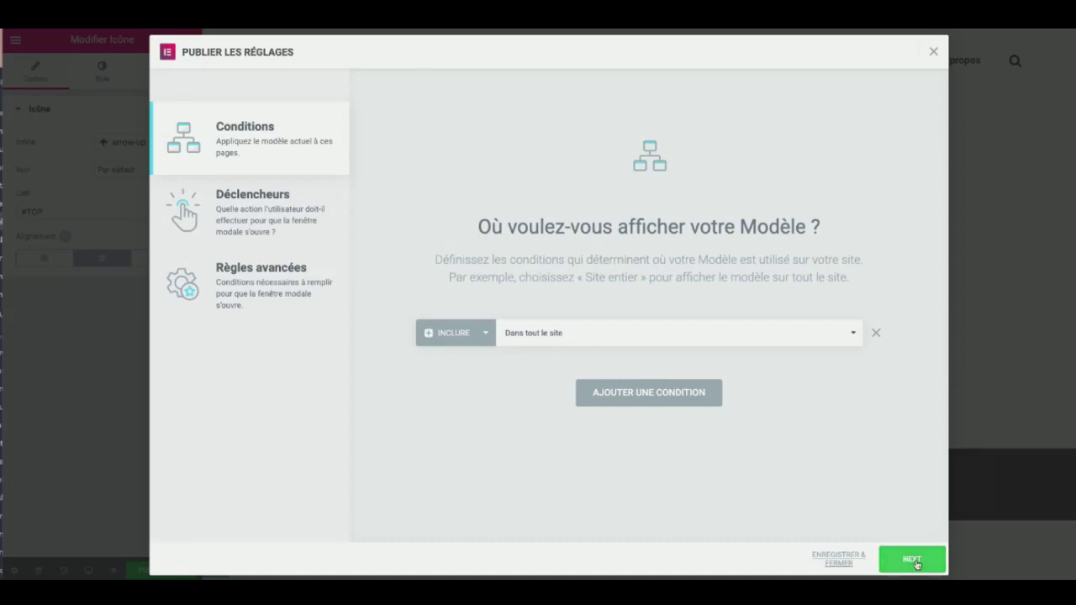
pyautogui.click(301, 214)
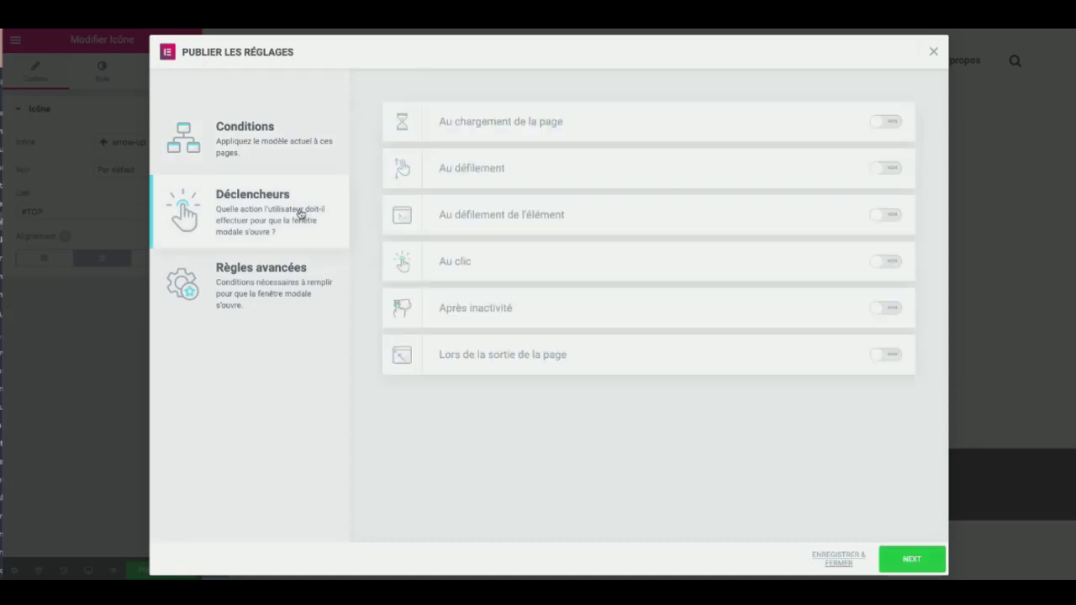
pyautogui.click(890, 169)
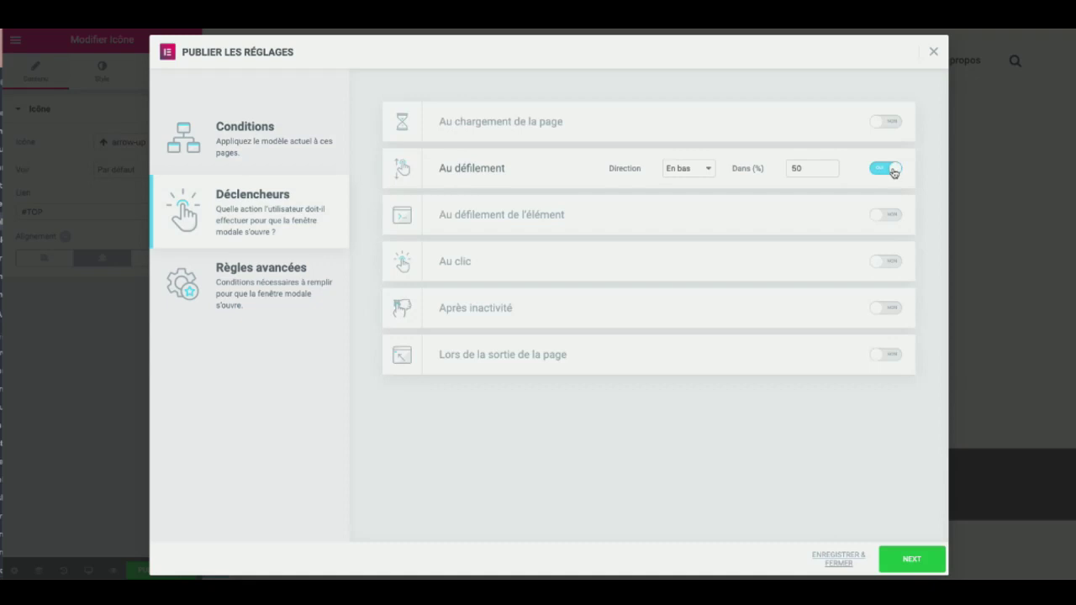
pyautogui.doubleClick(807, 168)
pyautogui.write('90')
pyautogui.click(912, 559)
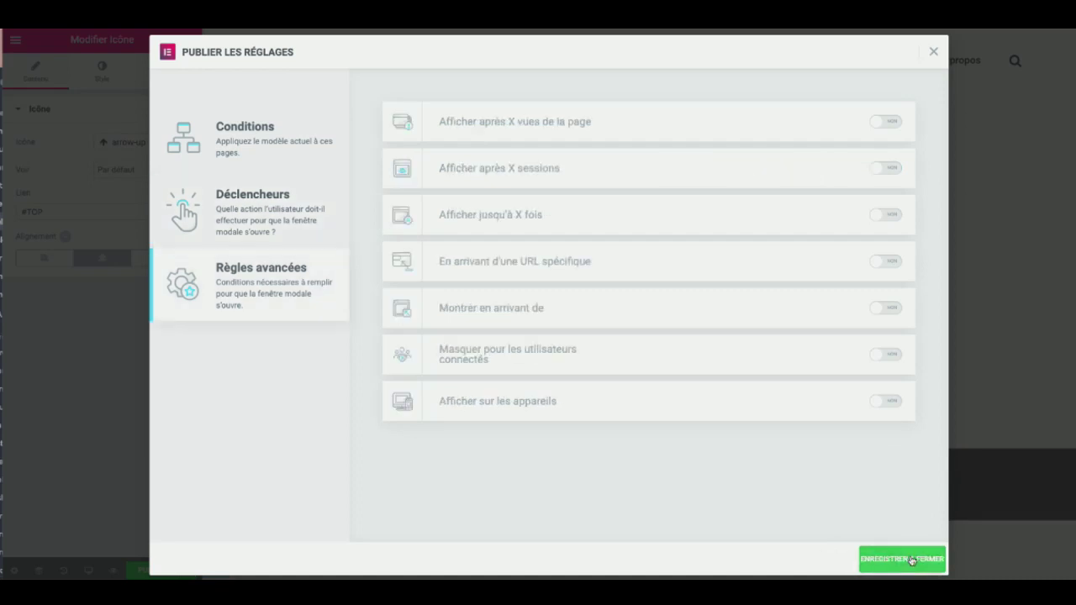
pyautogui.click(912, 559)
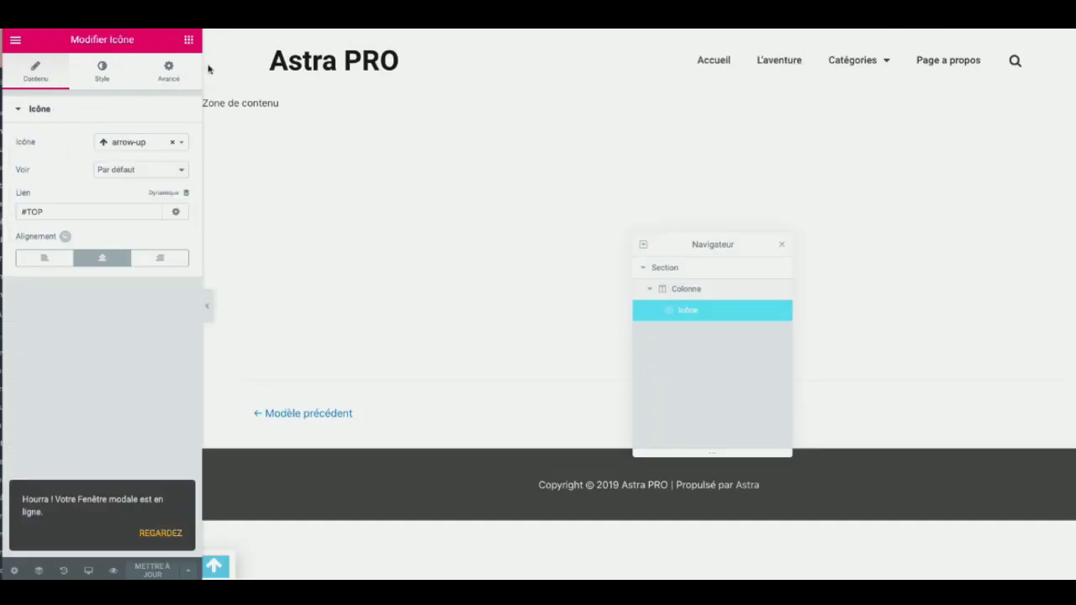
# Step: Search the Elementor Finder for "home" and open the site's home page
pyautogui.hotkey('ctrl', 'e')
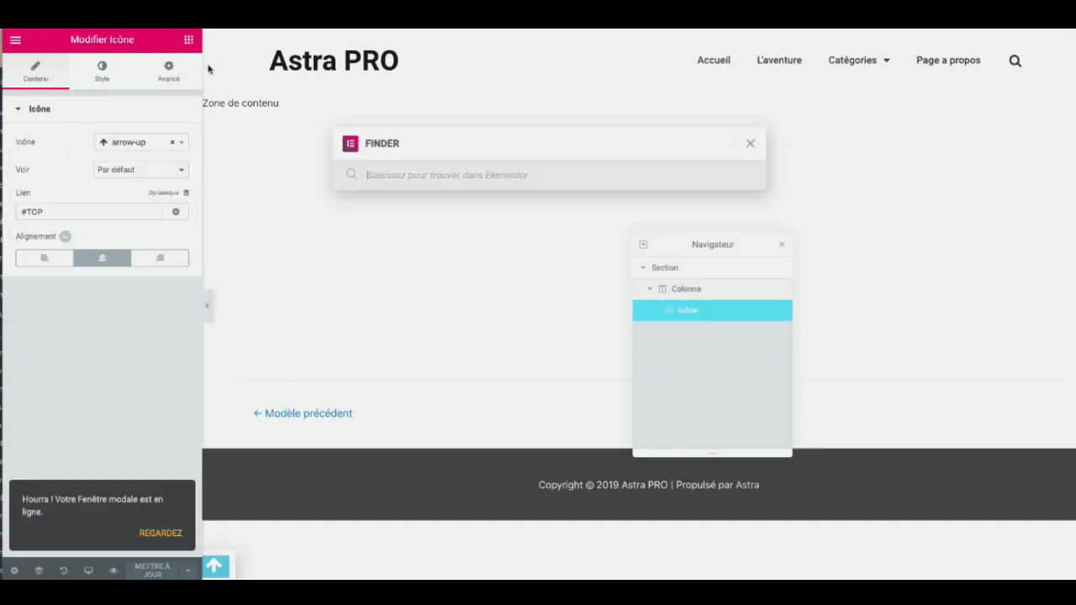
pyautogui.write('home')
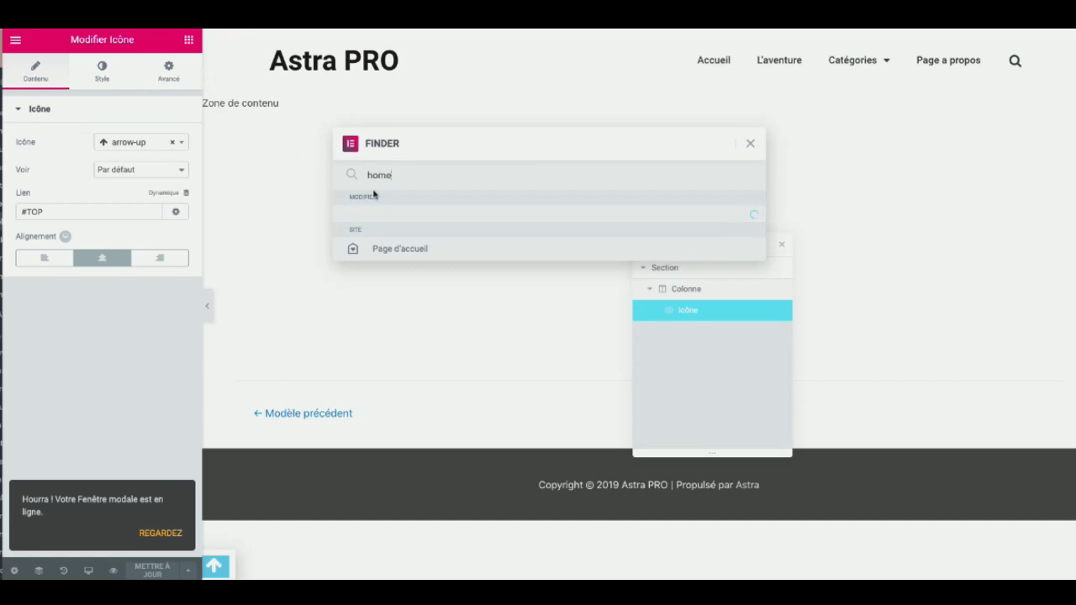
pyautogui.click(403, 250)
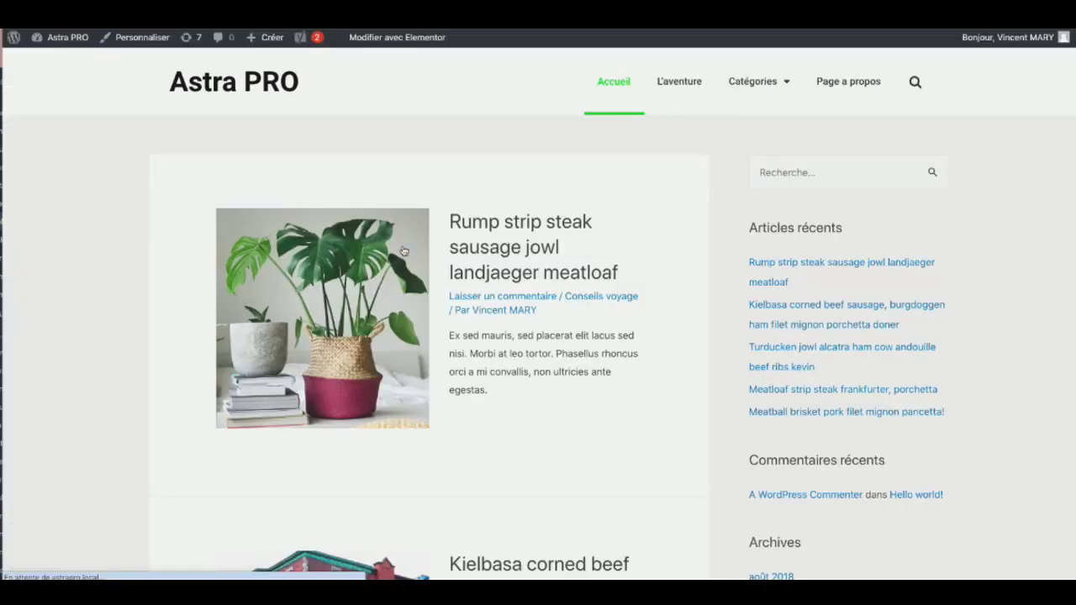
# Step: Scroll the home page down to its footer and test the popup's blue arrow button for returning to the top
pyautogui.scroll(-3, 463, 385)
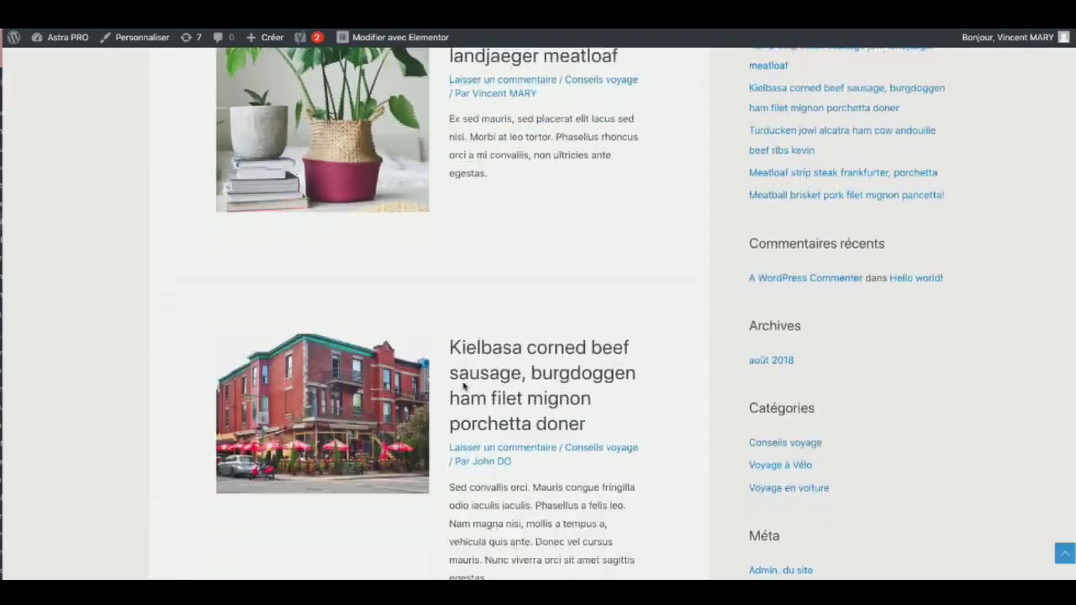
pyautogui.scroll(-10, 463, 385)
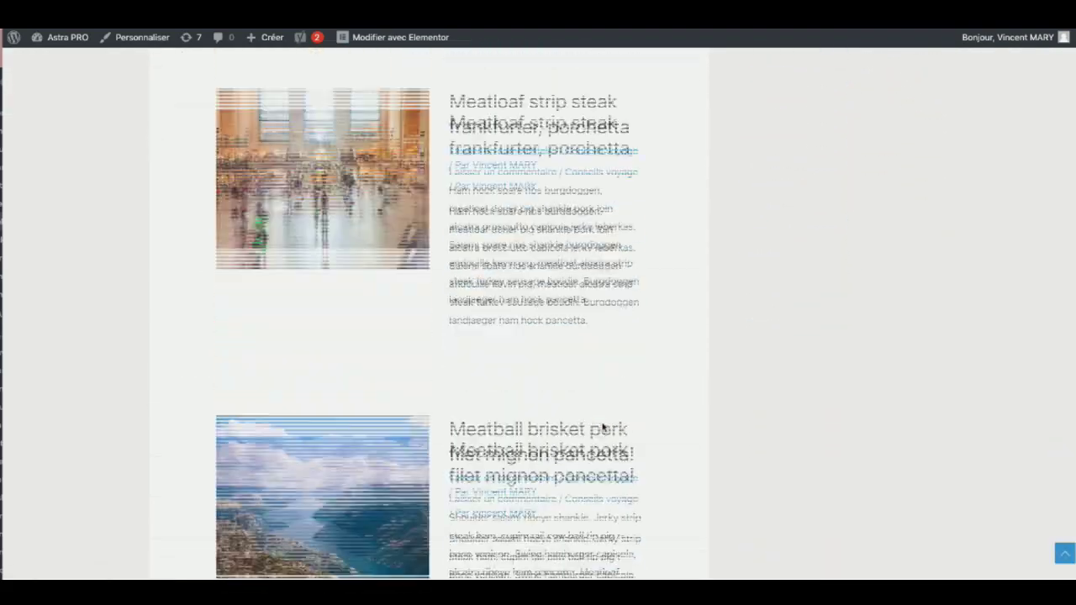
pyautogui.scroll(-12, 602, 429)
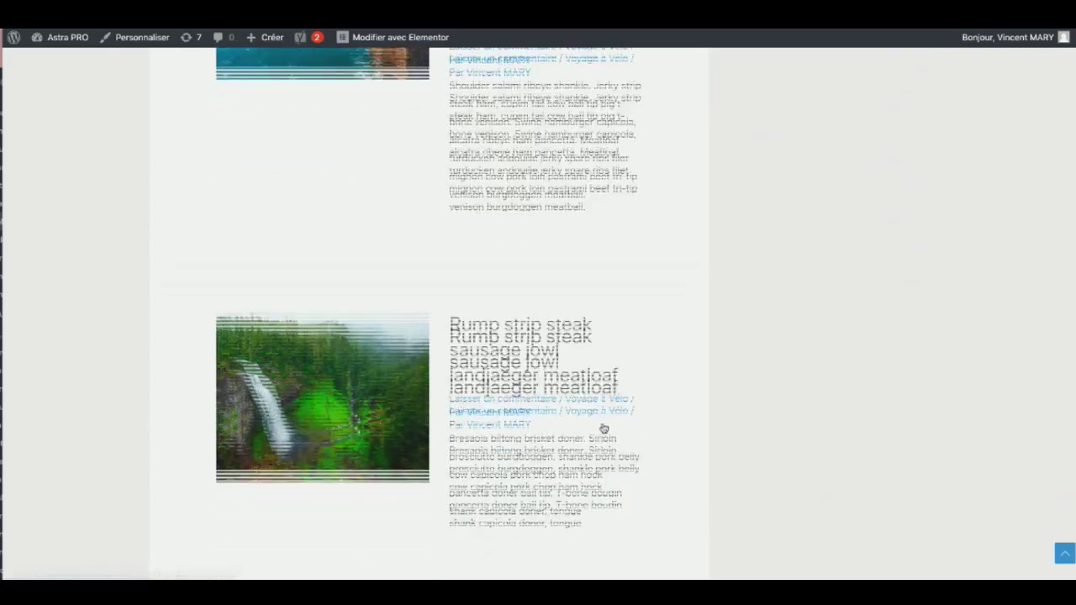
pyautogui.scroll(-3, 908, 393)
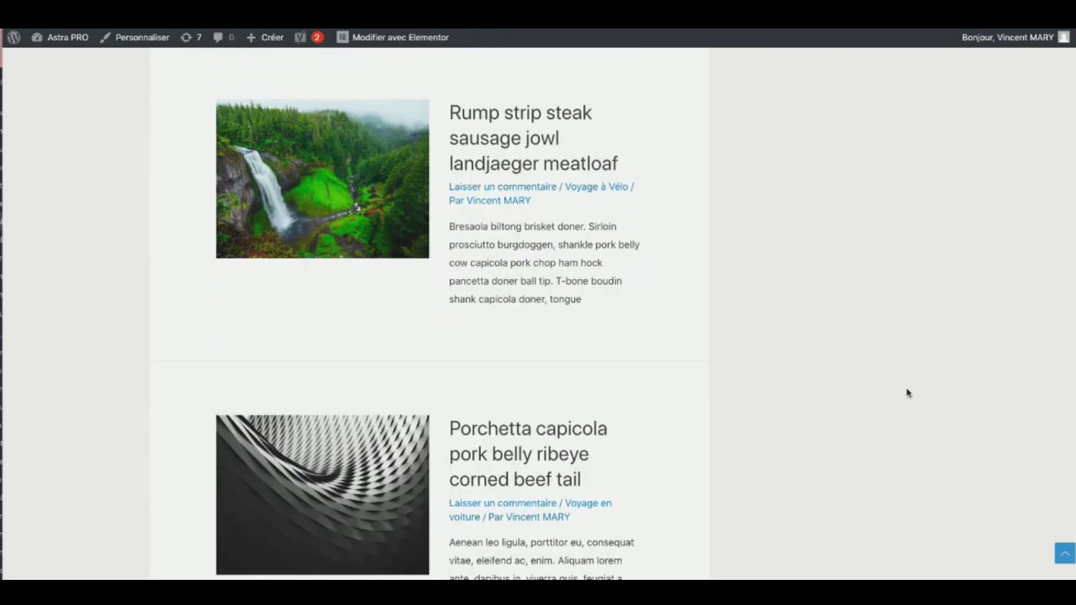
pyautogui.scroll(-12, 908, 393)
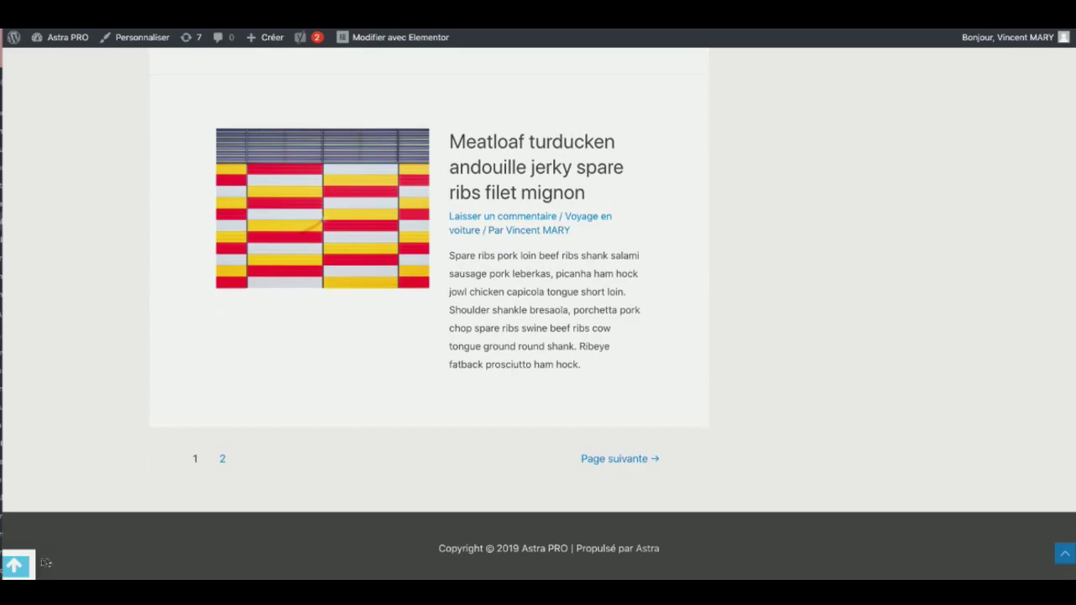
pyautogui.click(15, 567)
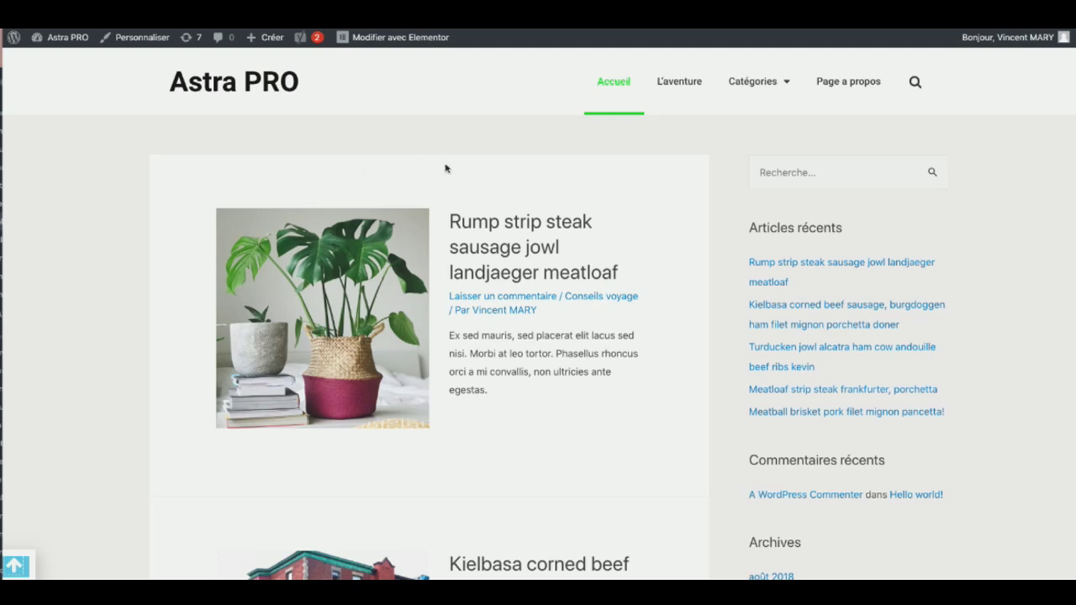
# Step: Open the BOUTON TOP popup from the home page for editing with Elementor
pyautogui.moveTo(422, 46)
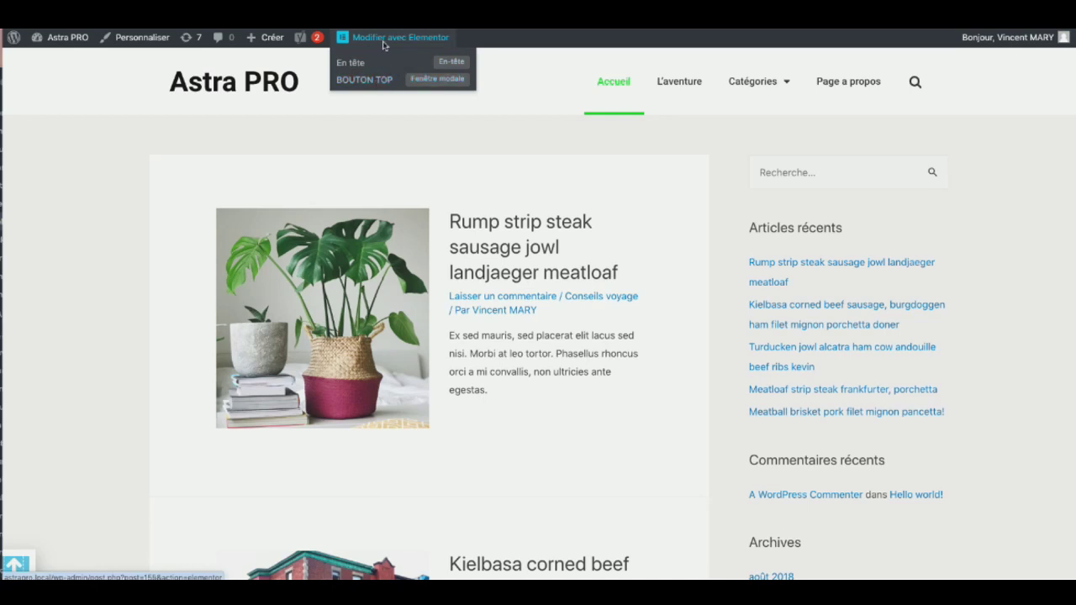
pyautogui.click(370, 83)
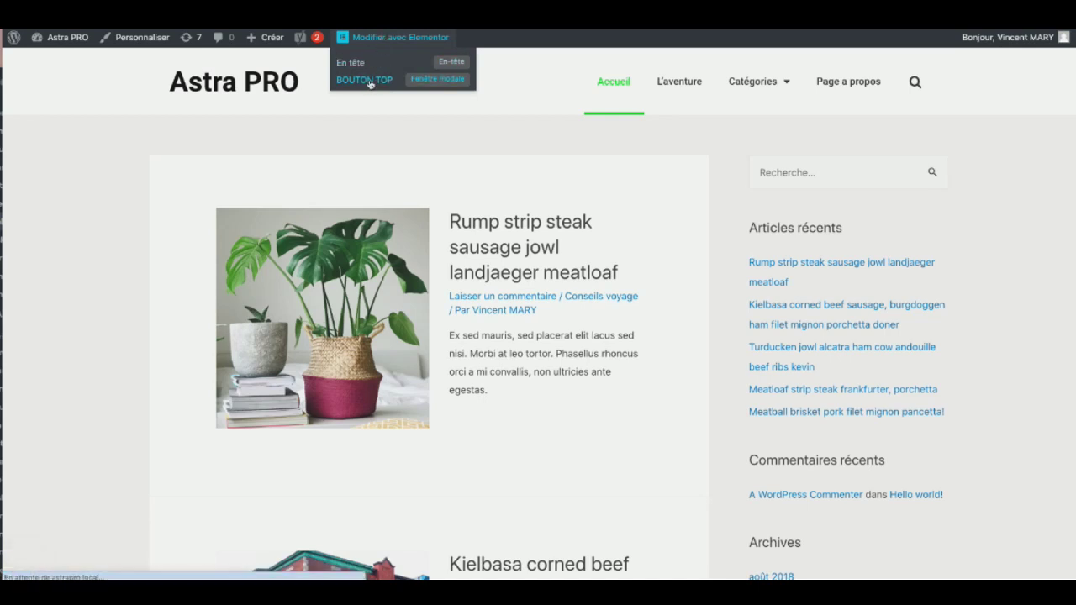